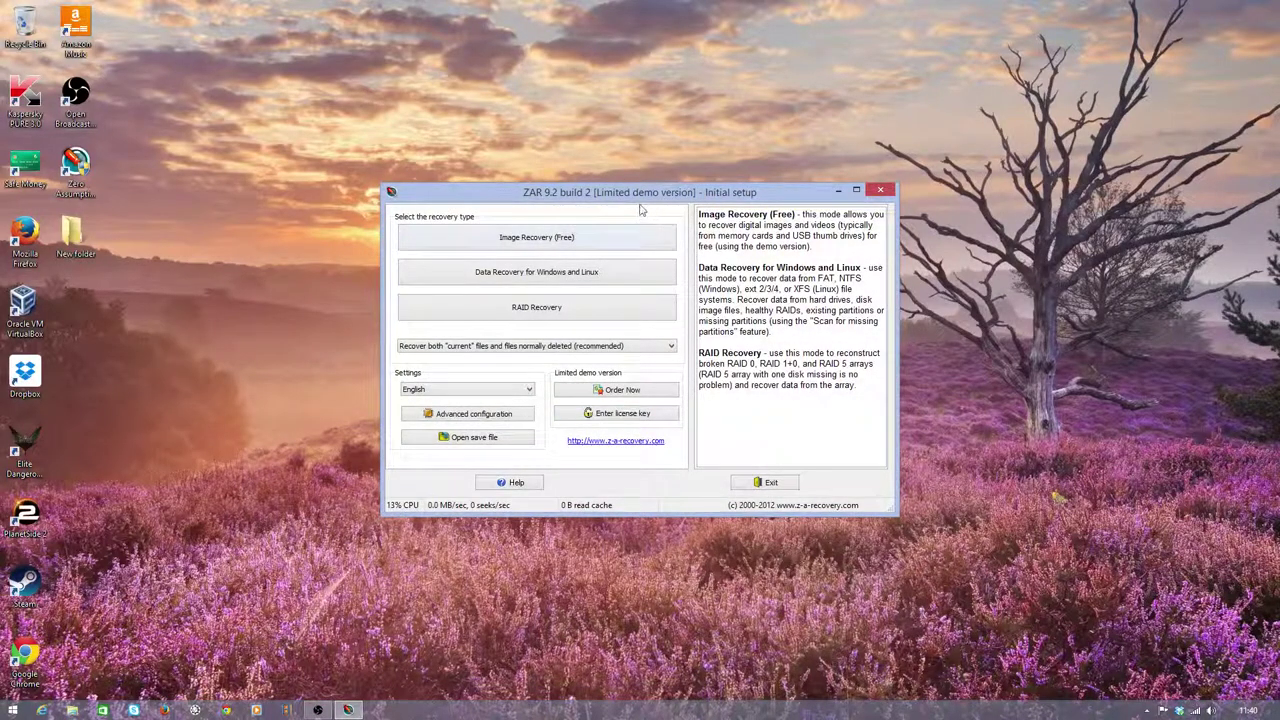
Step: Shift the ZAR setup window, view the ZAR purchase page, then close the browser
drag(620, 196, 648, 195)
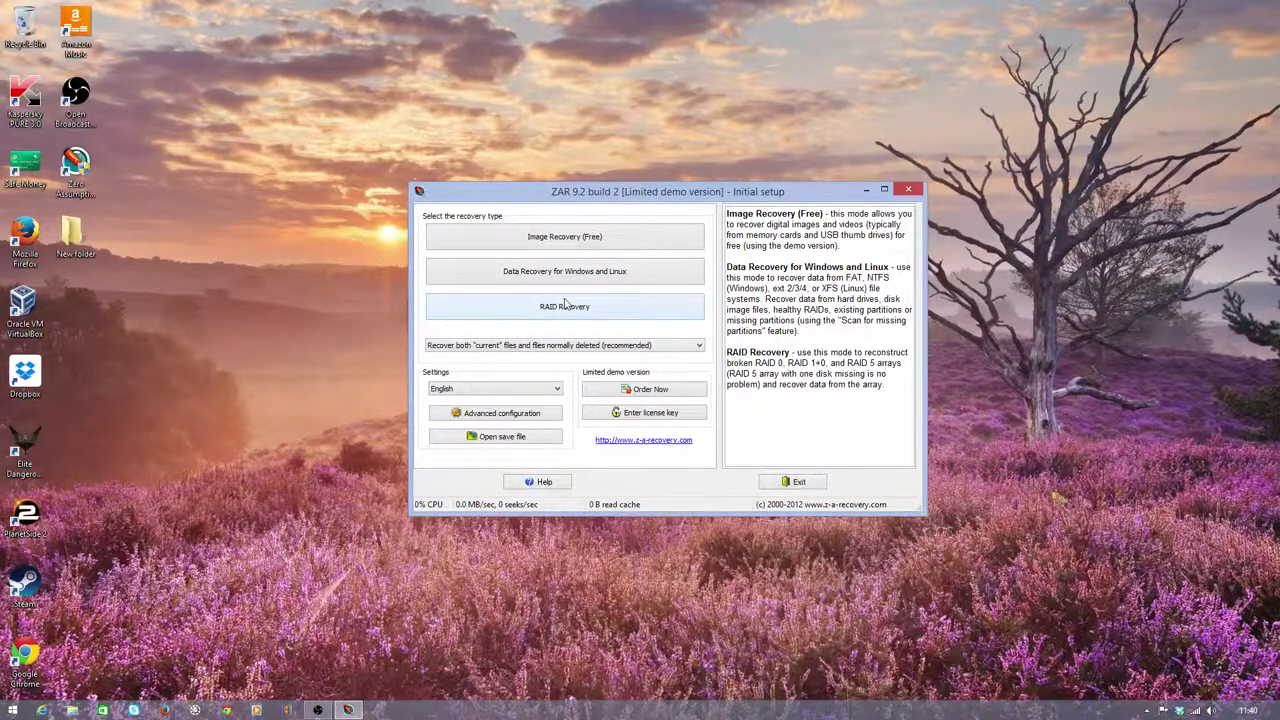
click(678, 395)
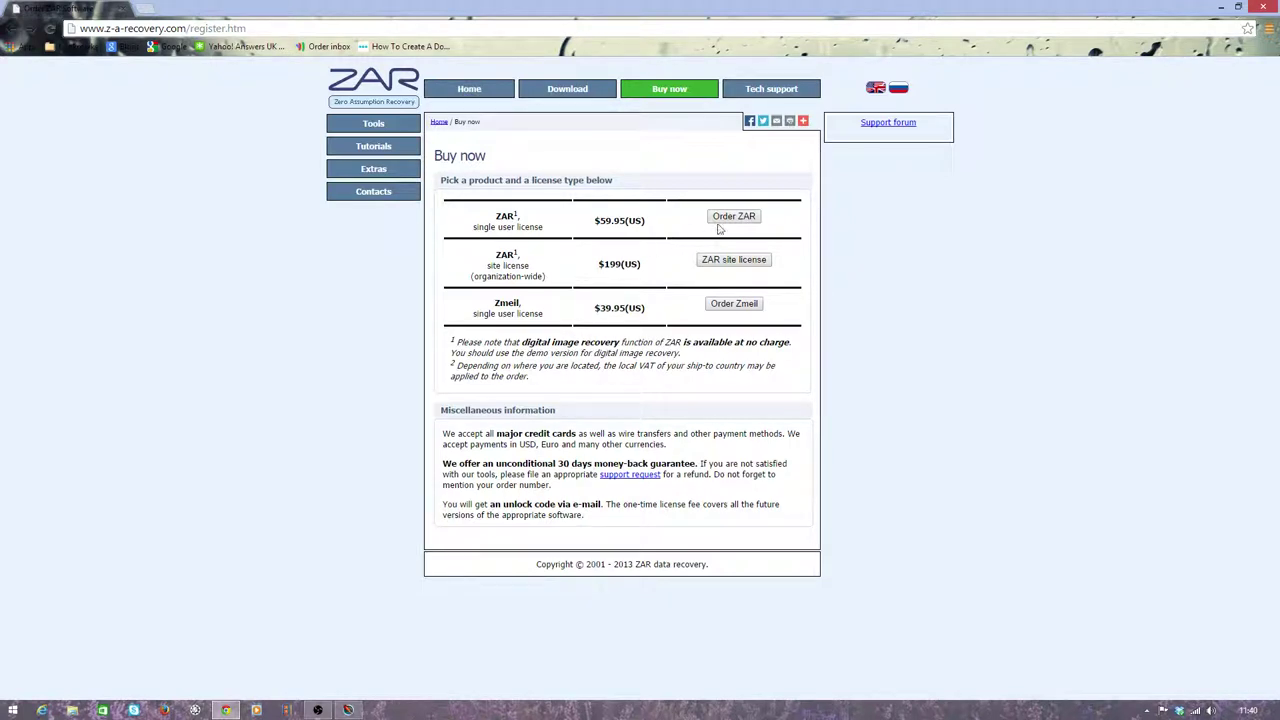
click(1263, 6)
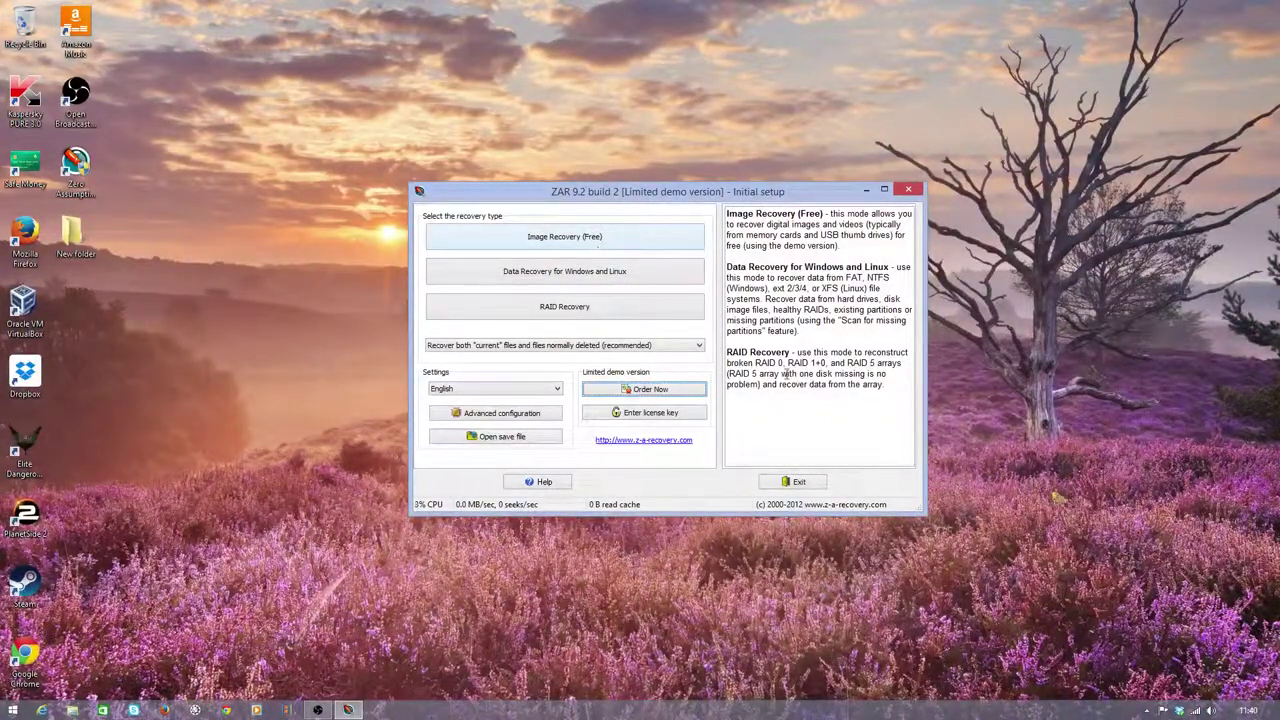
Step: Open Removable Disk (F:) from This PC to confirm it is empty, then go back
click(72, 709)
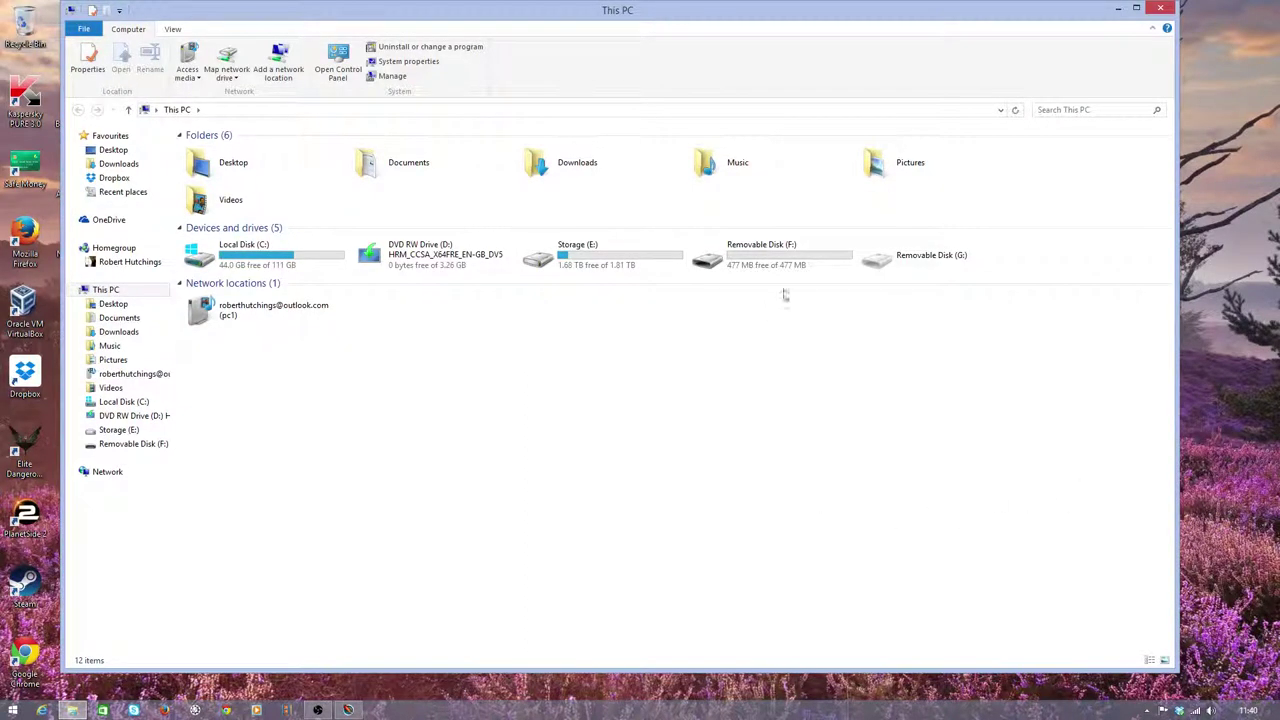
double_click(790, 266)
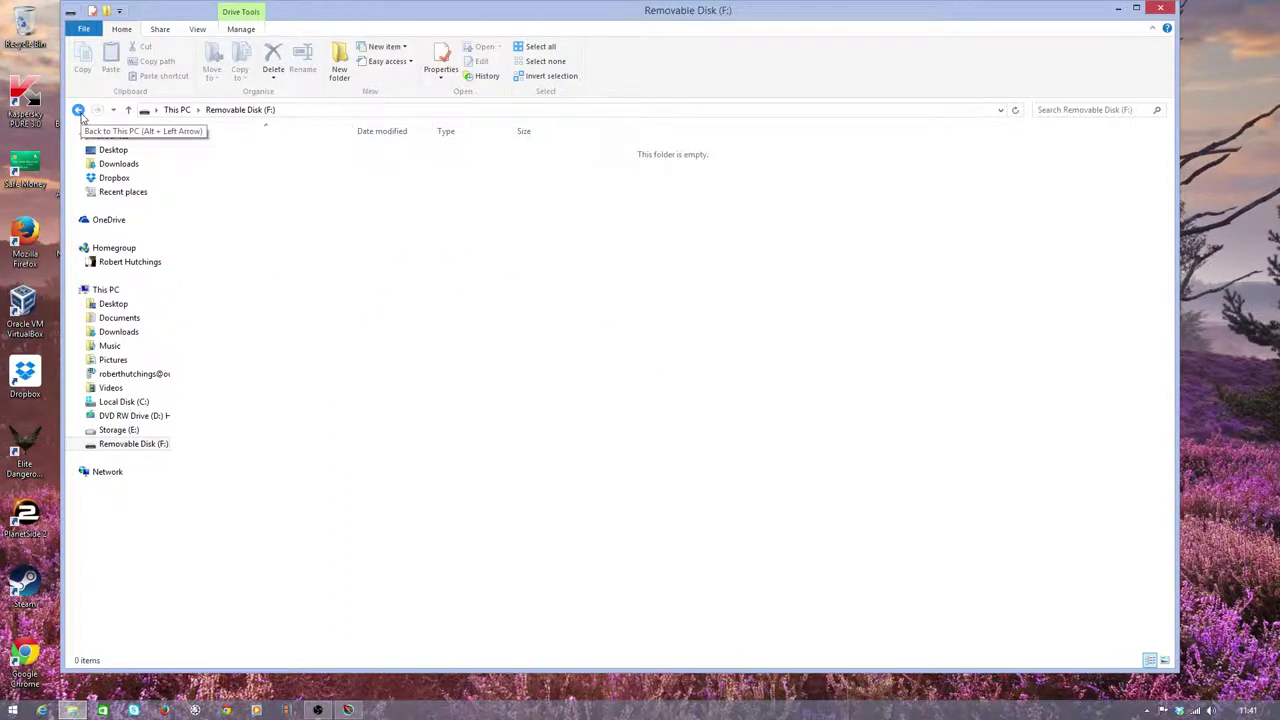
click(78, 110)
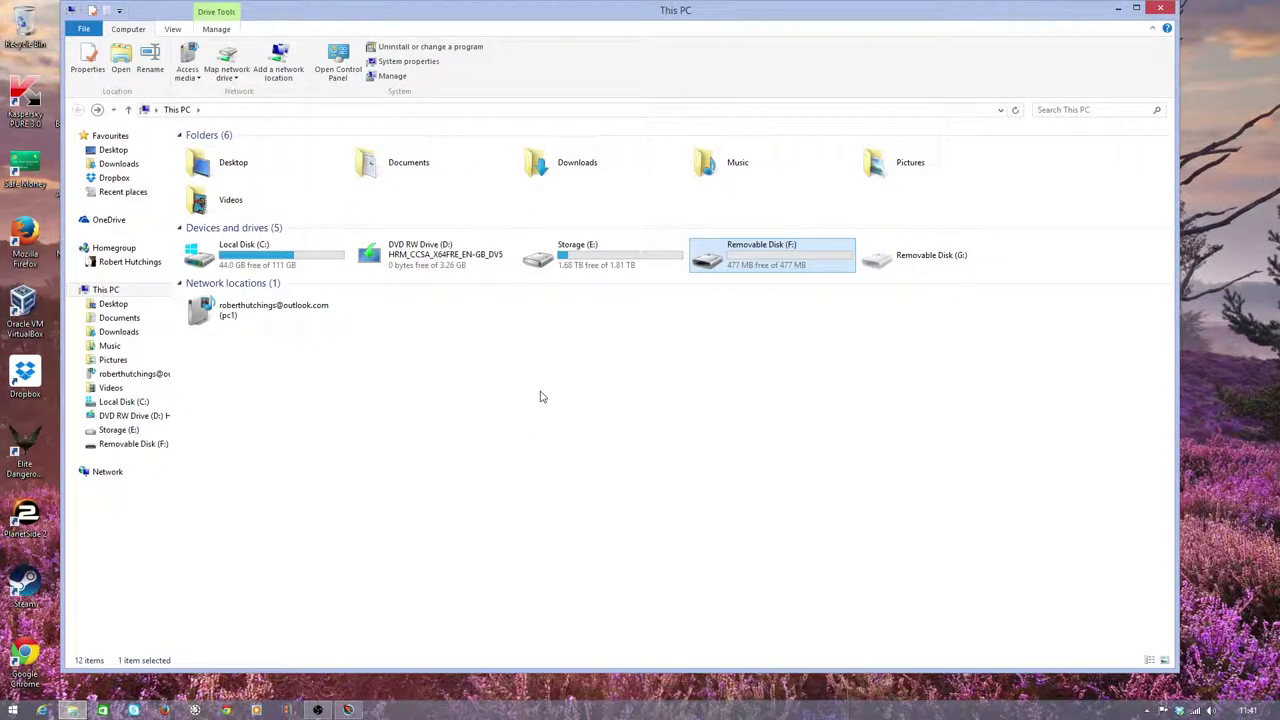
Step: Minimize This PC, move the ZAR setup window right, and restore This PC from the taskbar
key(super+Down)
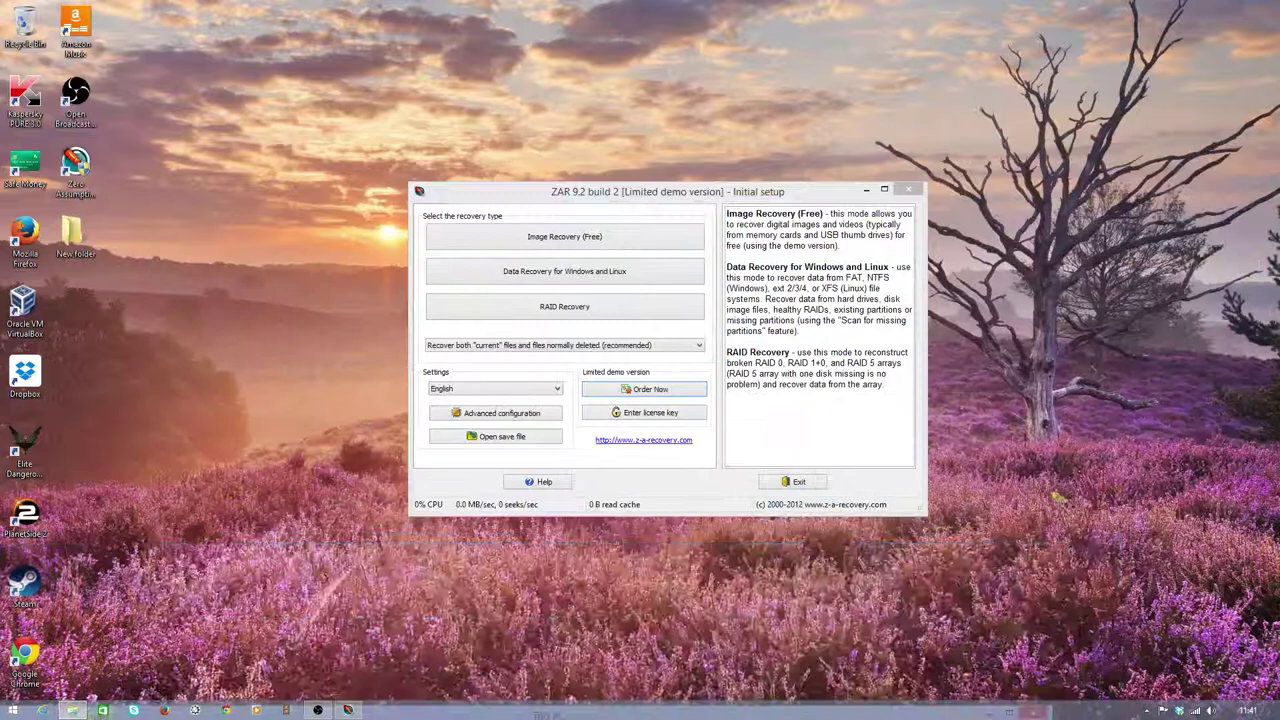
mouse_move(597, 196)
mouse_down()
mouse_move(633, 195)
mouse_move(619, 195)
mouse_up()
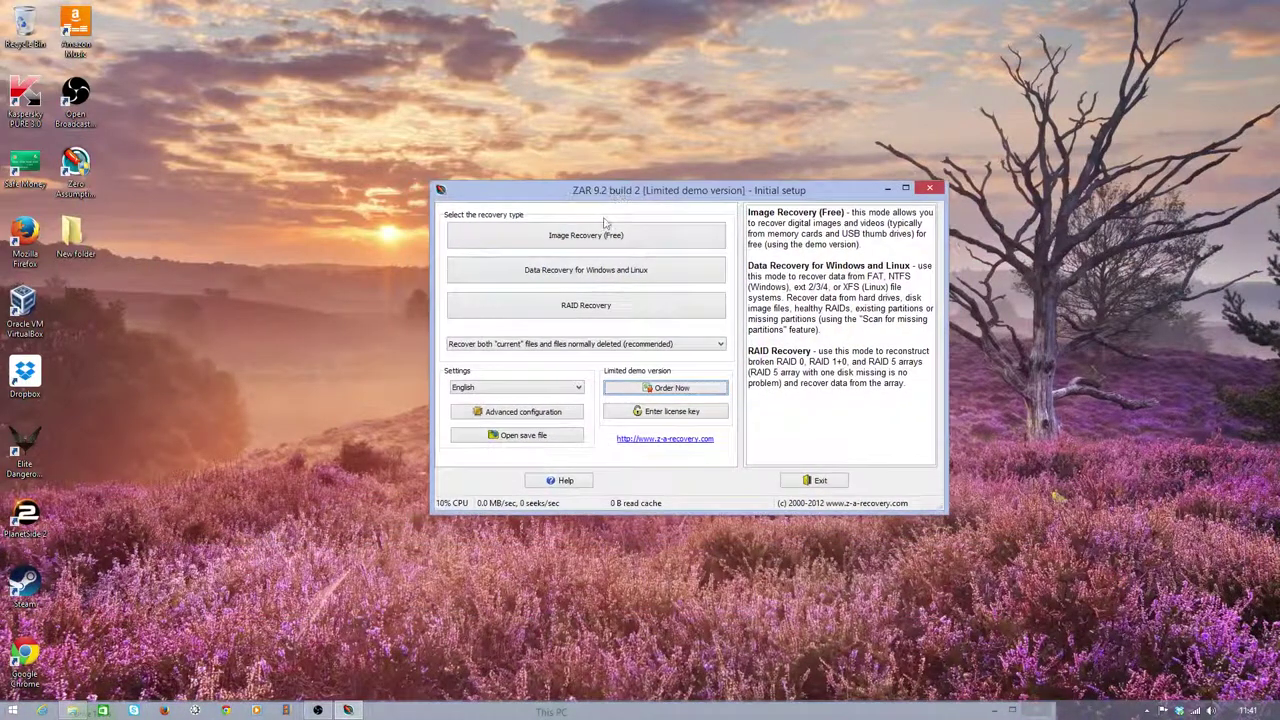
click(84, 712)
right_click(74, 710)
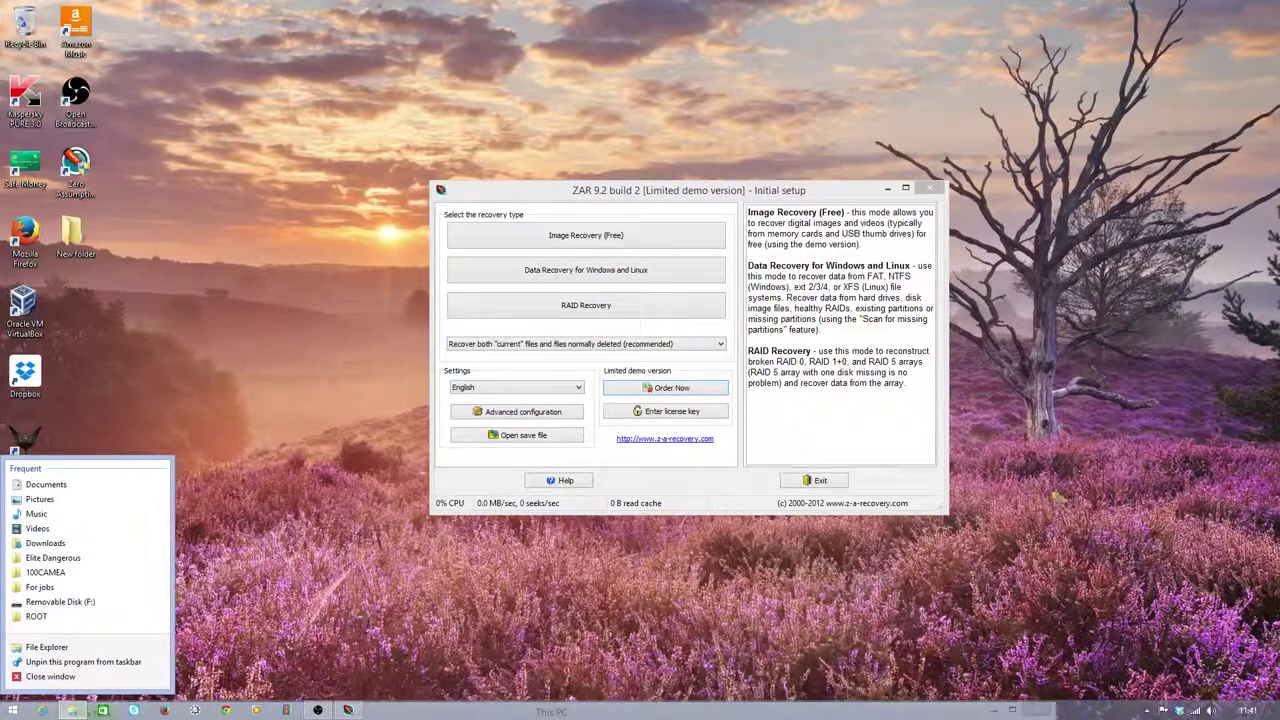
click(490, 714)
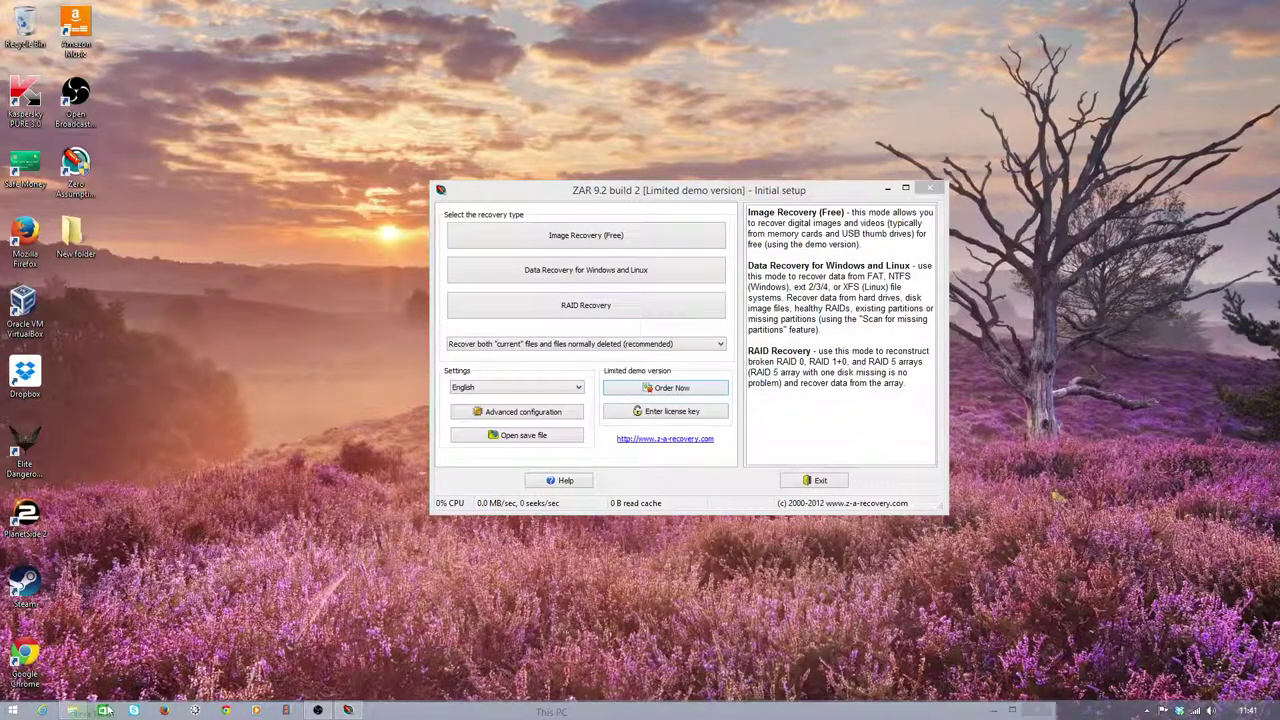
right_click(72, 712)
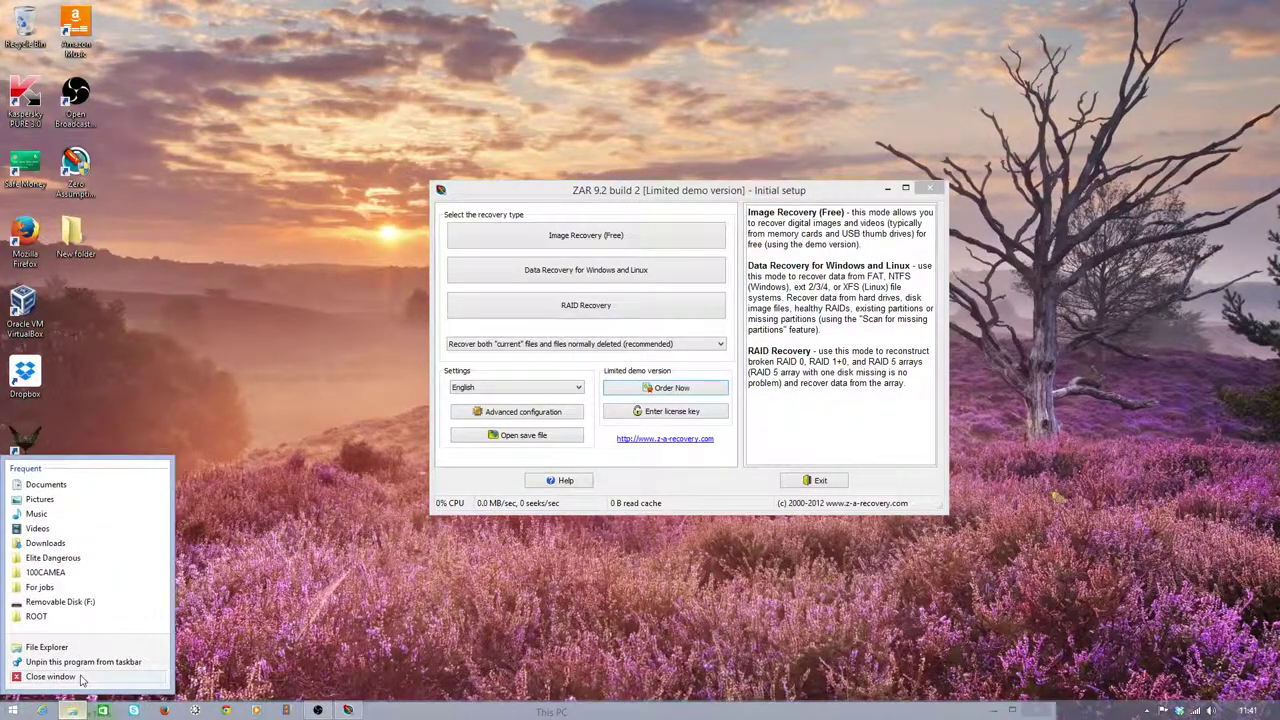
click(72, 712)
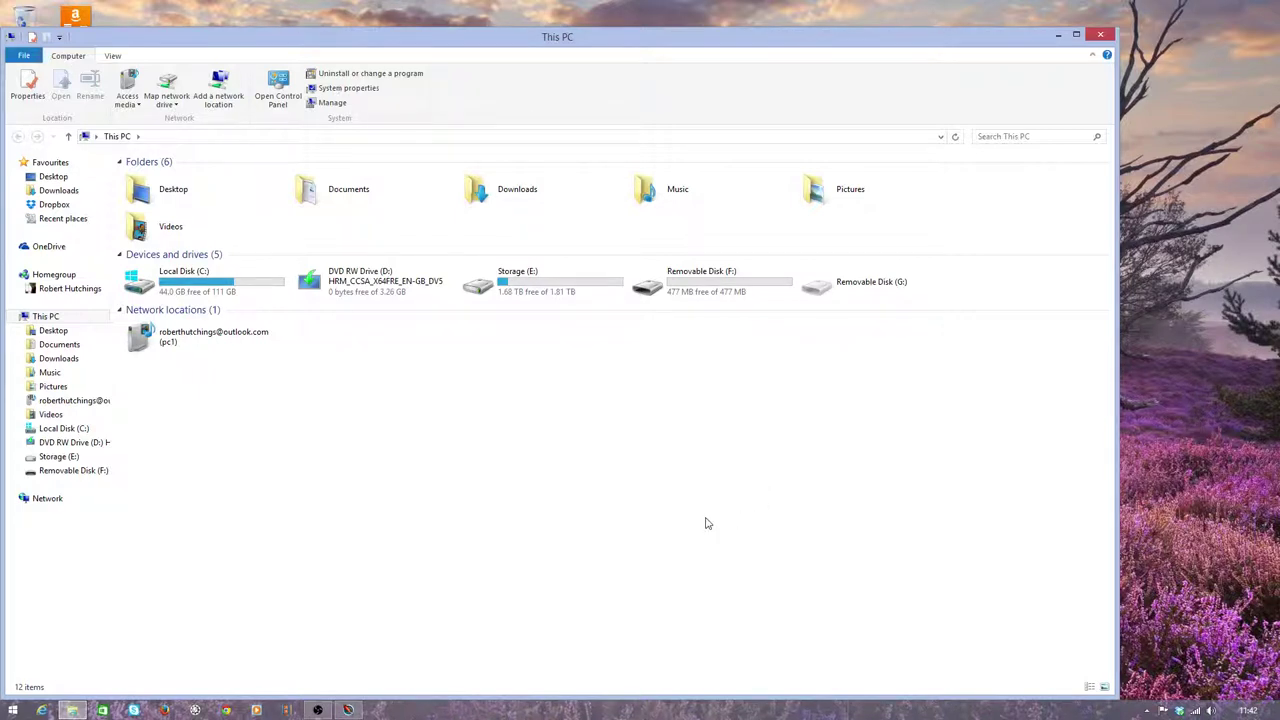
Step: Check drive F:'s Properties (FAT, 477 MB free), then close File Explorer
double_click(688, 288)
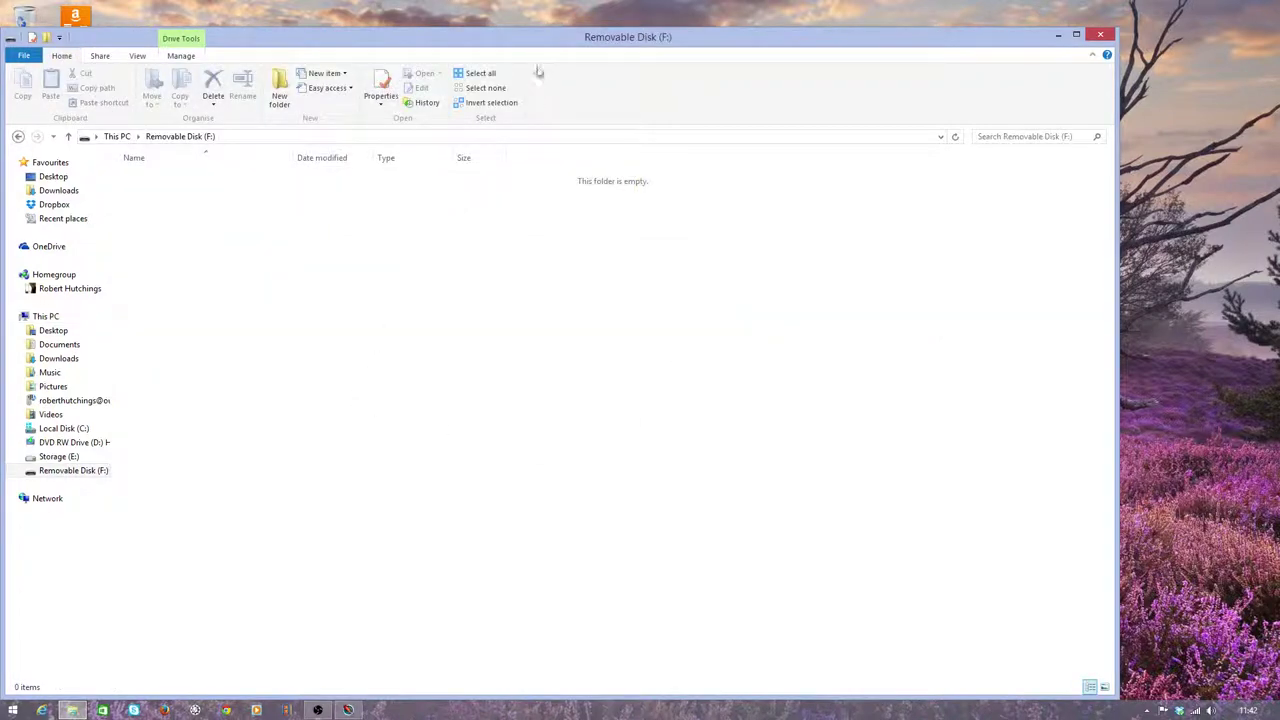
drag(530, 38, 569, 53)
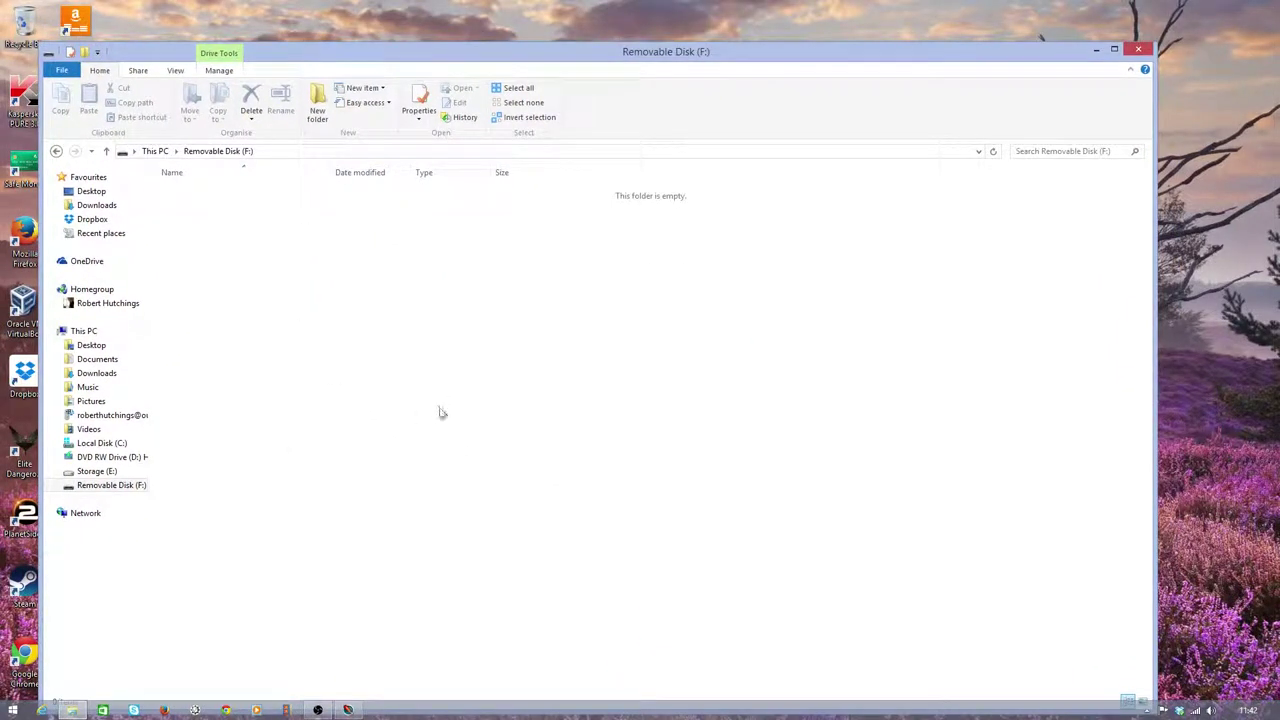
right_click(133, 490)
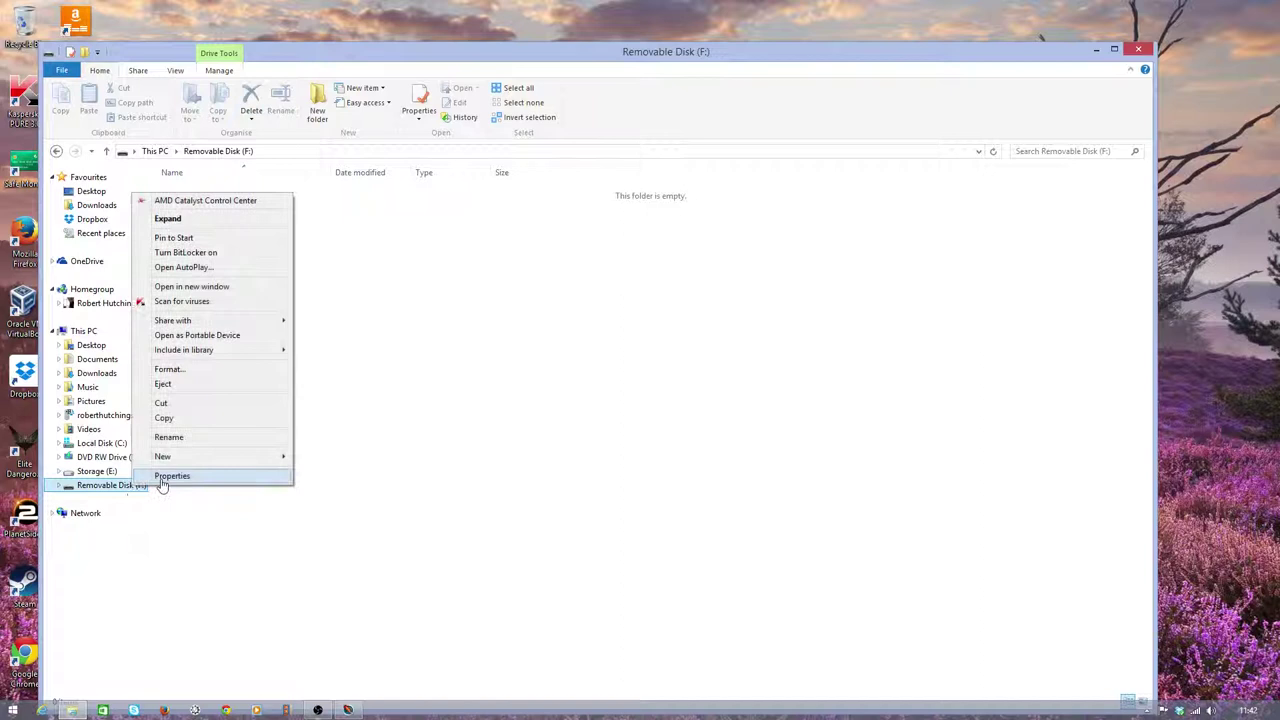
click(168, 474)
drag(253, 394, 454, 289)
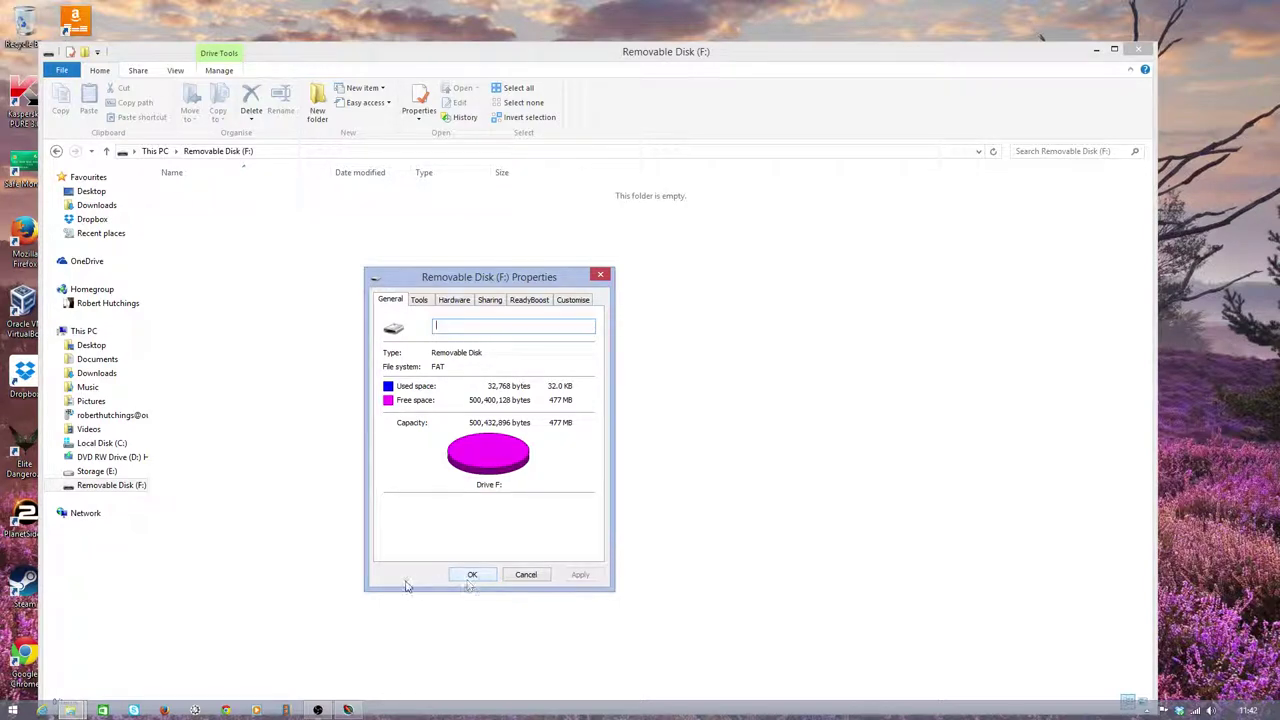
click(471, 574)
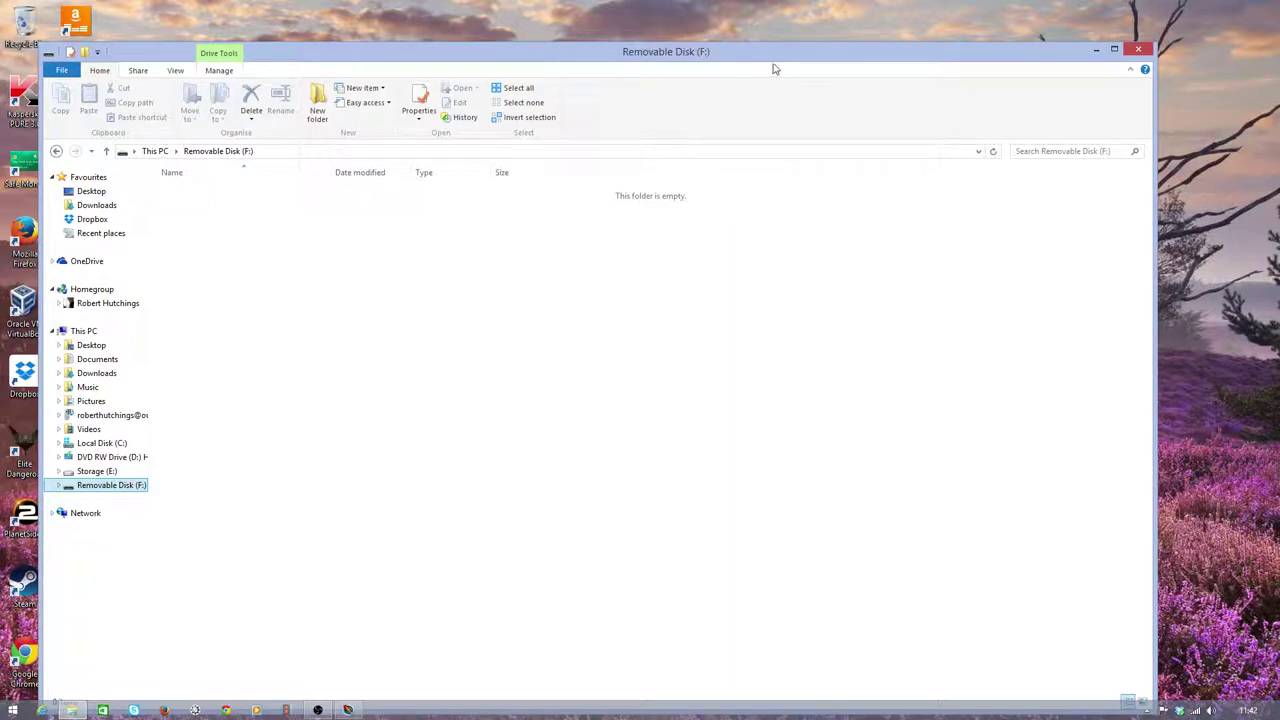
click(1138, 49)
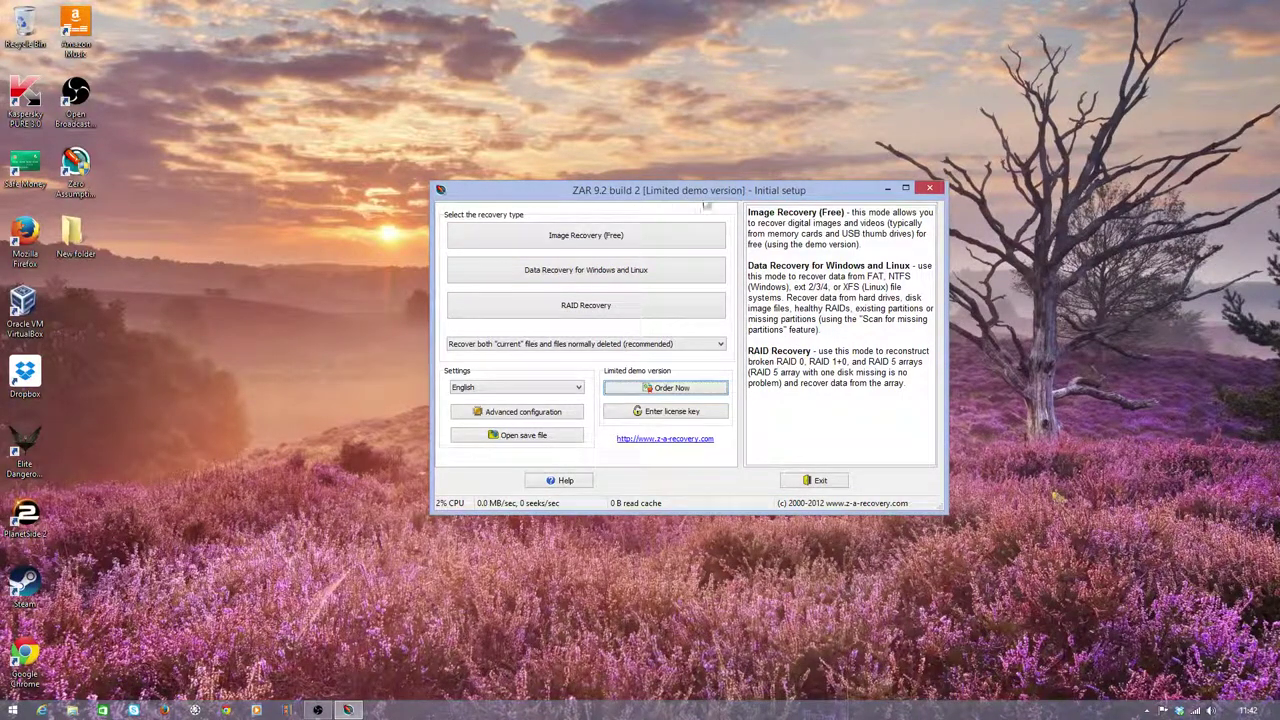
Step: Launch ZAR's Image Recovery (Free) mode to scan for disks and partitions
drag(739, 192, 669, 184)
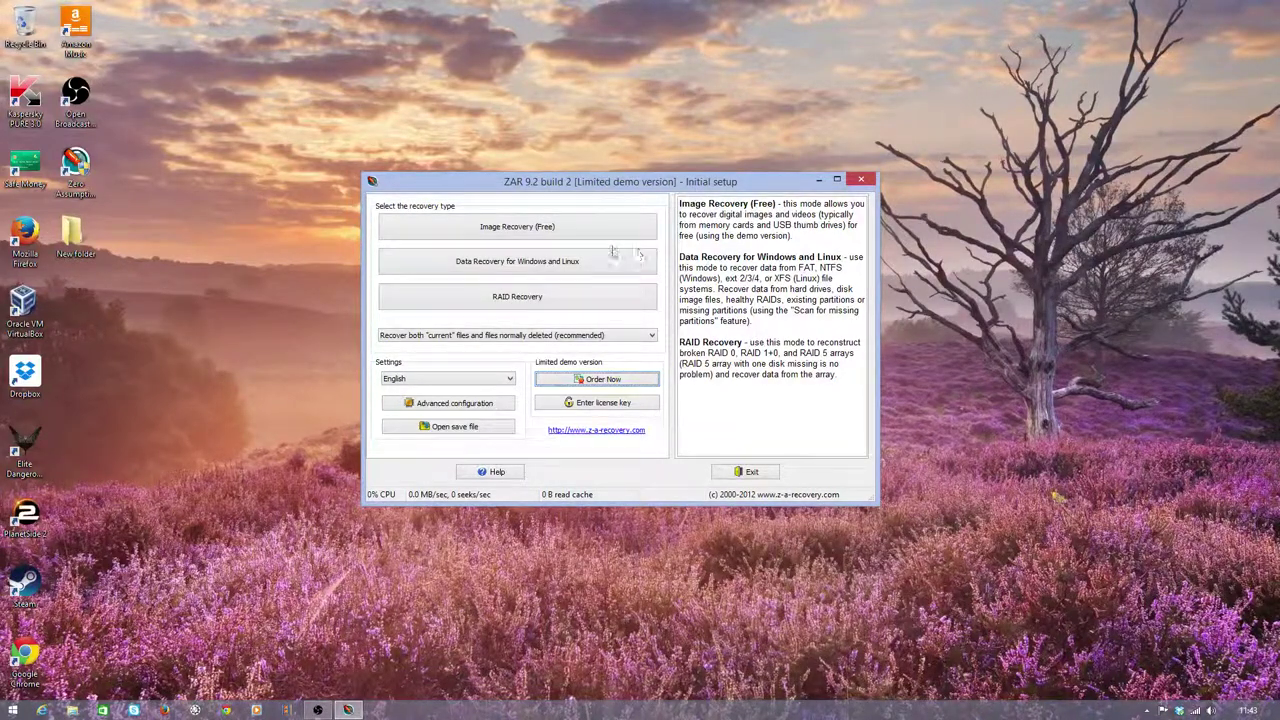
click(534, 228)
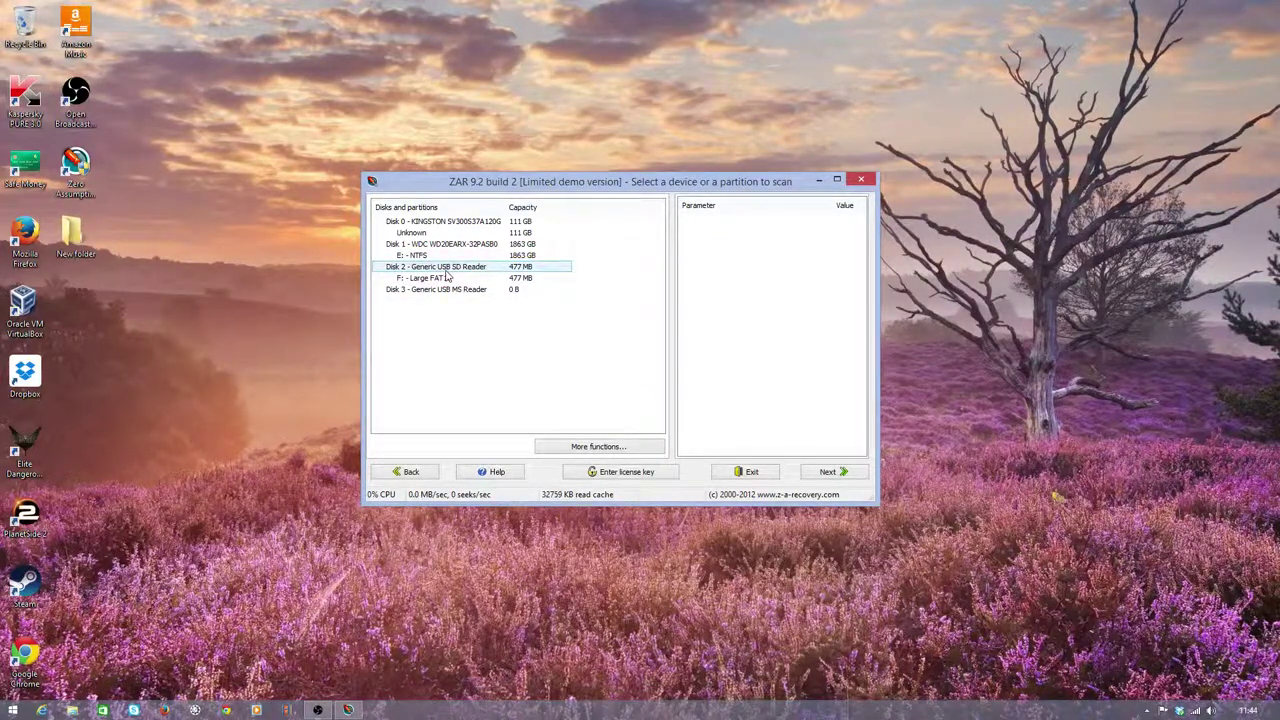
Step: Select Disk 2 - Generic USB SD Reader and analyse it for recoverable files
click(446, 269)
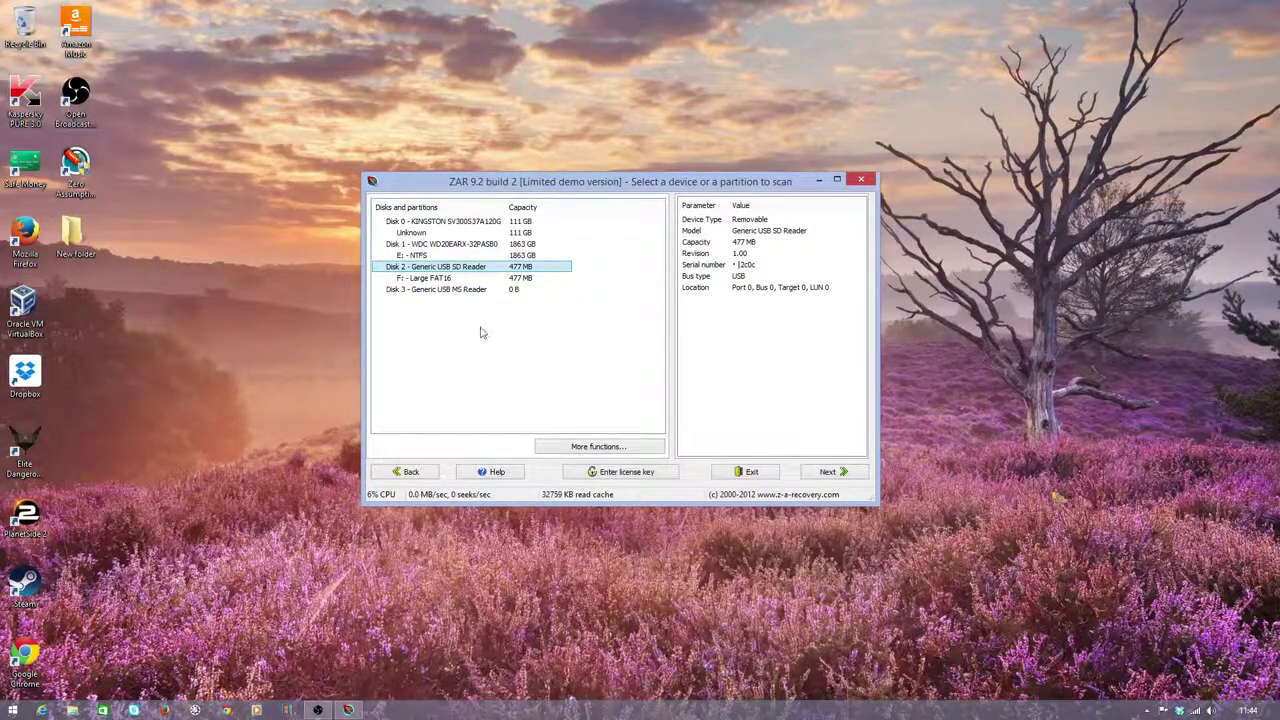
click(840, 472)
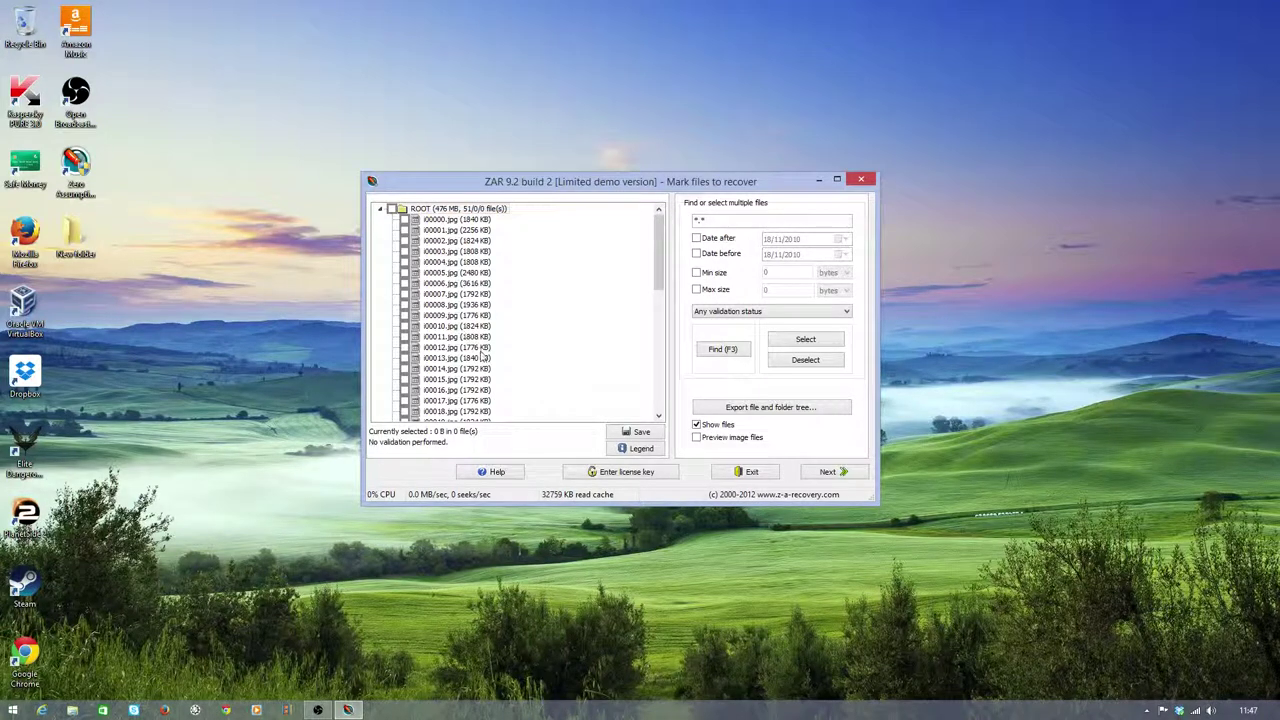
Step: Tick the ROOT checkbox to mark all 51 JPG files (476 MB)
mouse_move(563, 194)
mouse_down()
mouse_move(576, 195)
mouse_move(543, 197)
mouse_up()
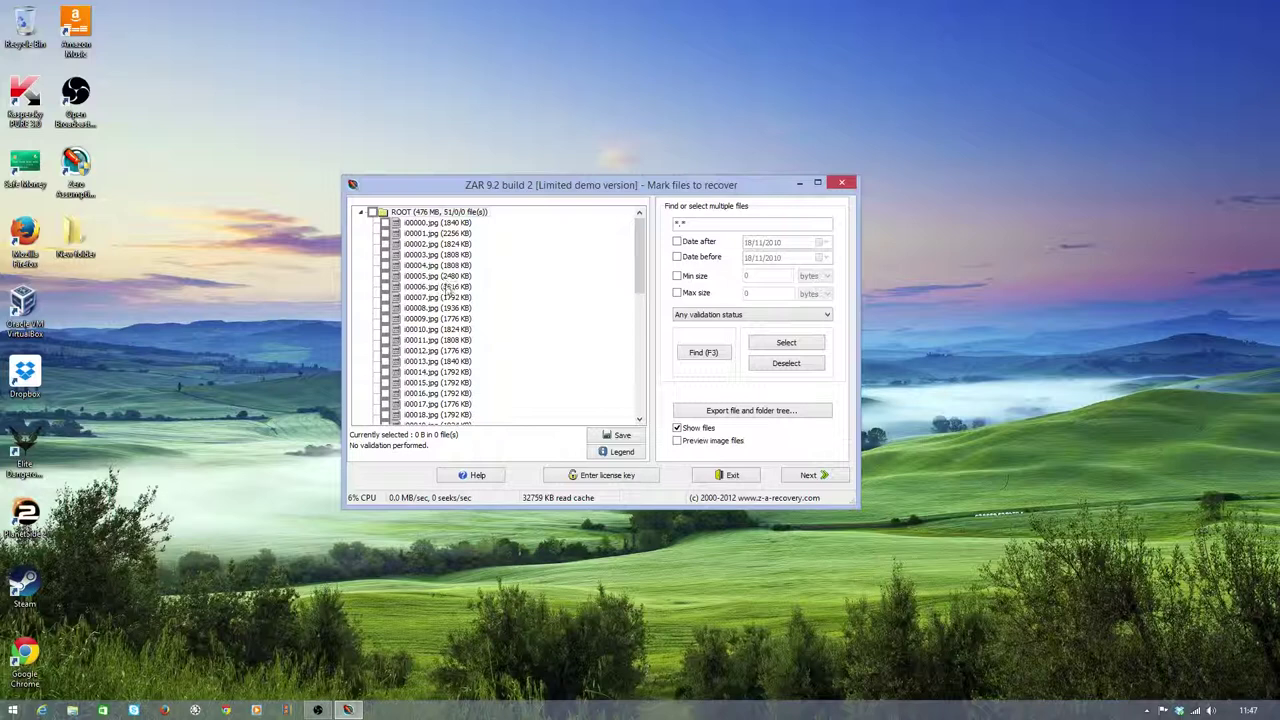
click(440, 340)
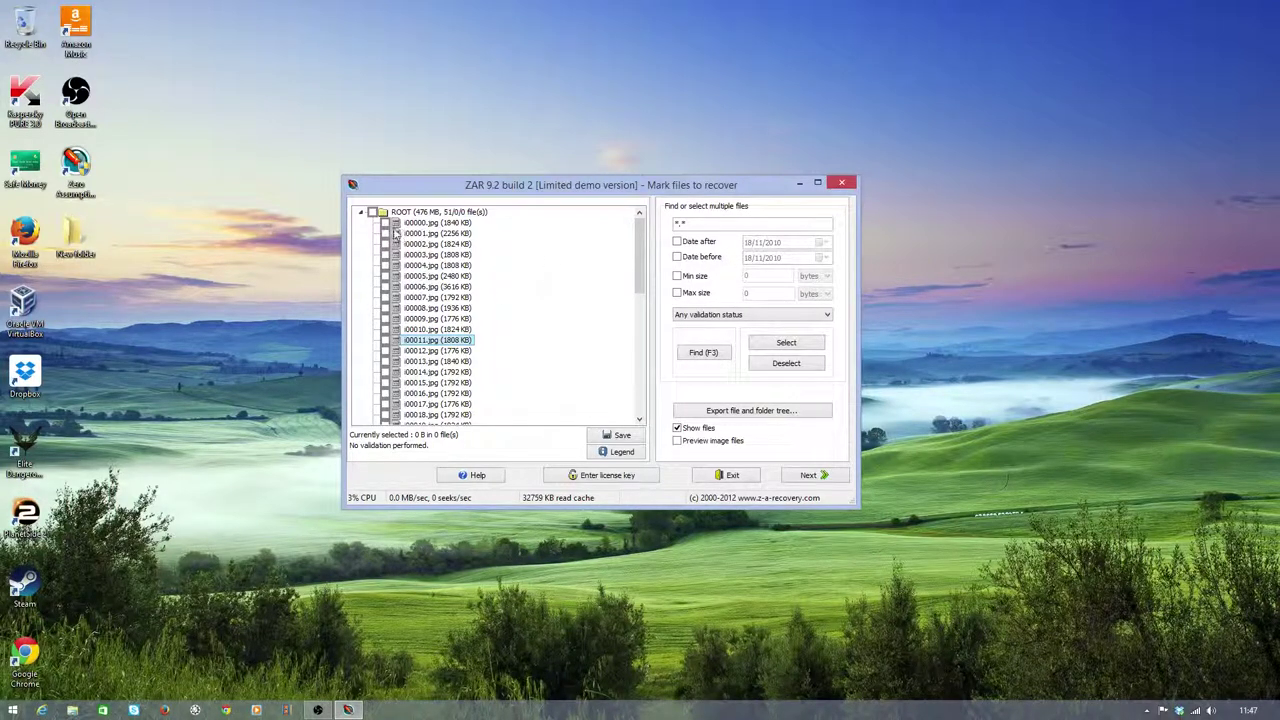
scroll(460, 318, down, 4)
scroll(460, 318, up, 4)
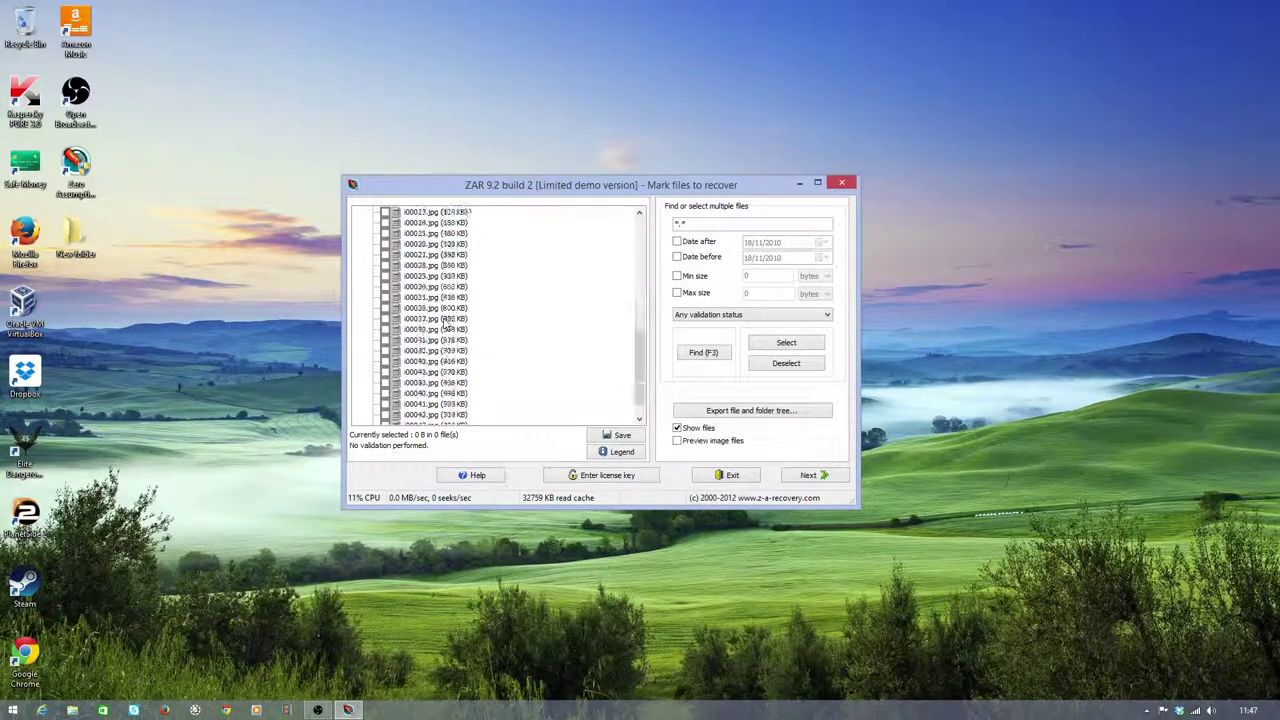
click(372, 213)
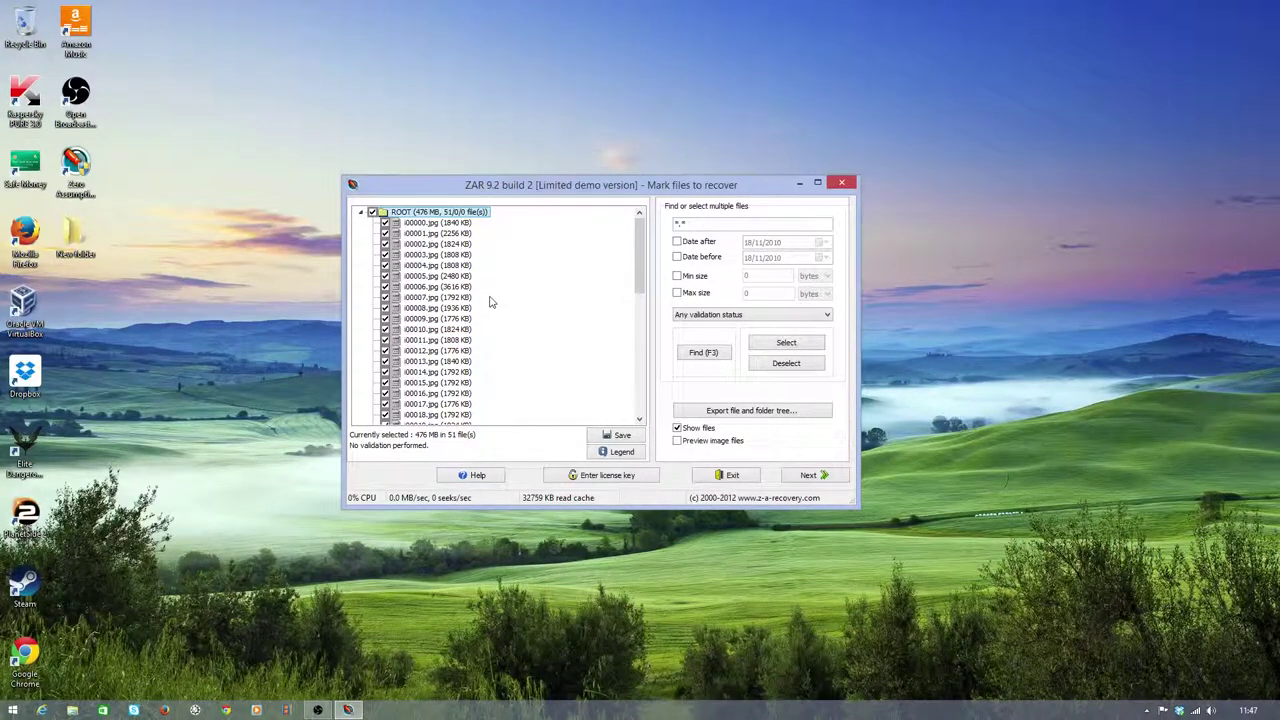
Step: Change the recovery destination from E:\pic\ to Storage (E:) root, E:\
click(812, 477)
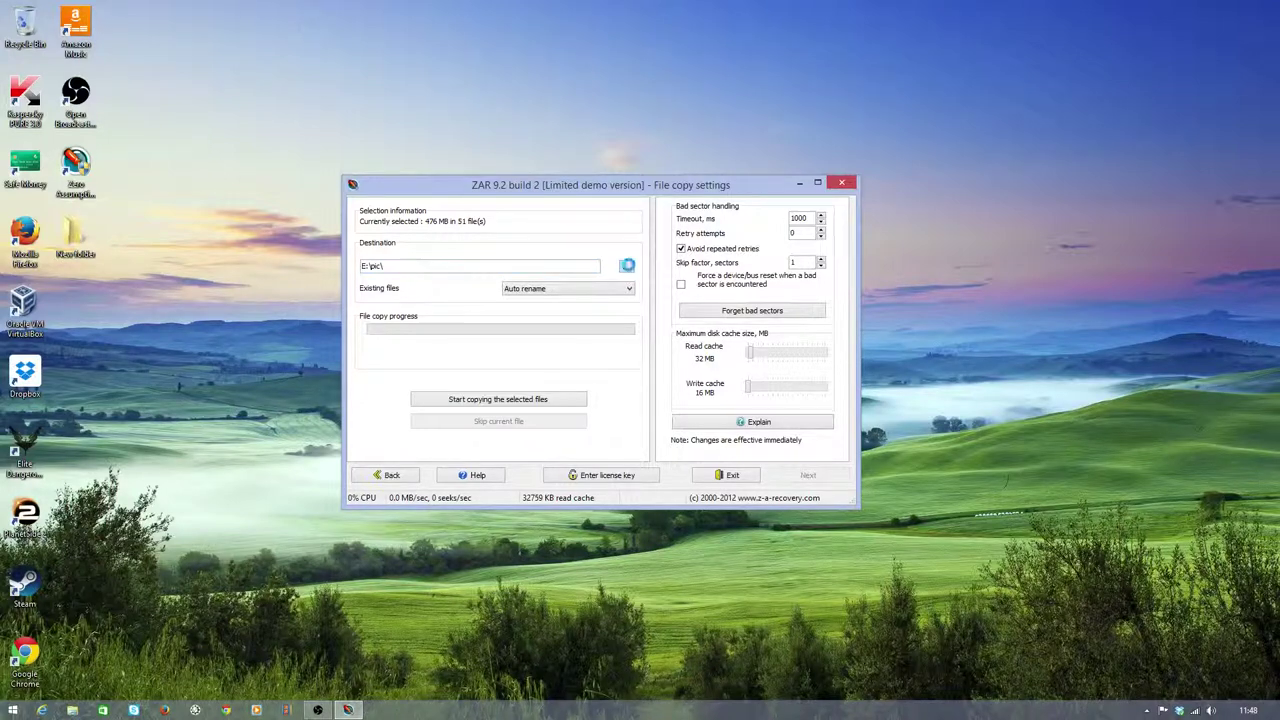
click(626, 266)
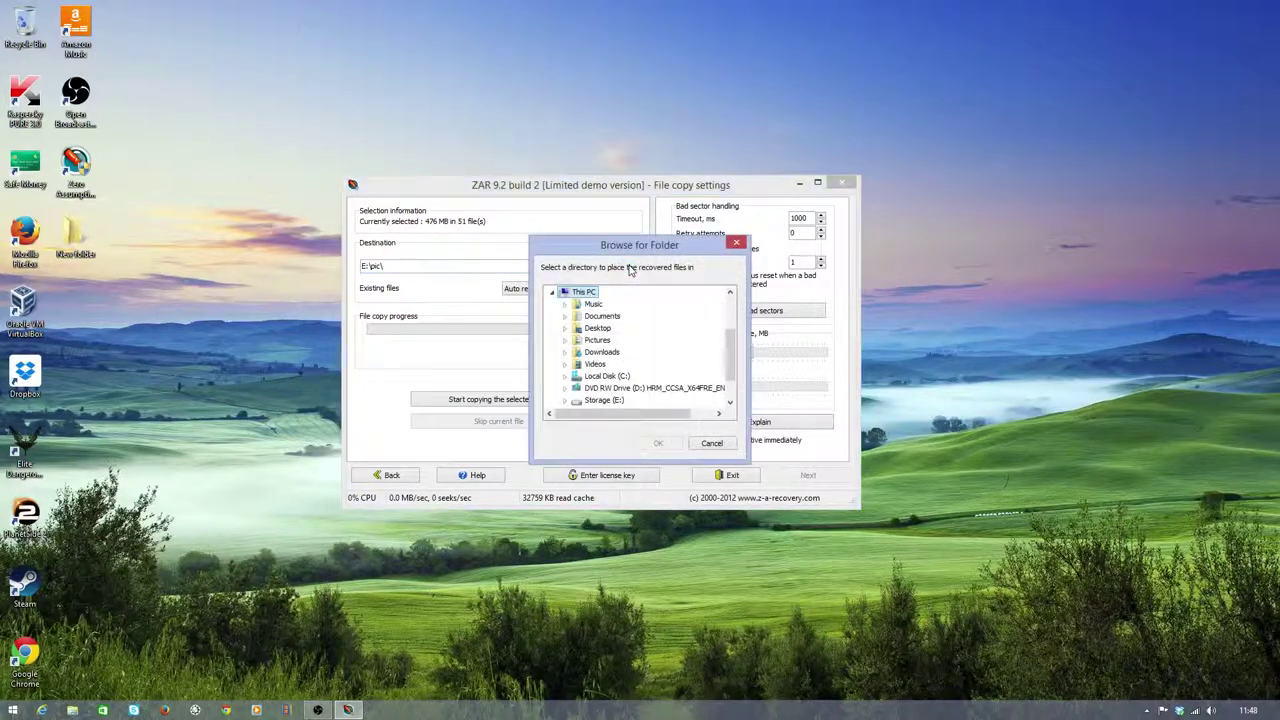
click(584, 400)
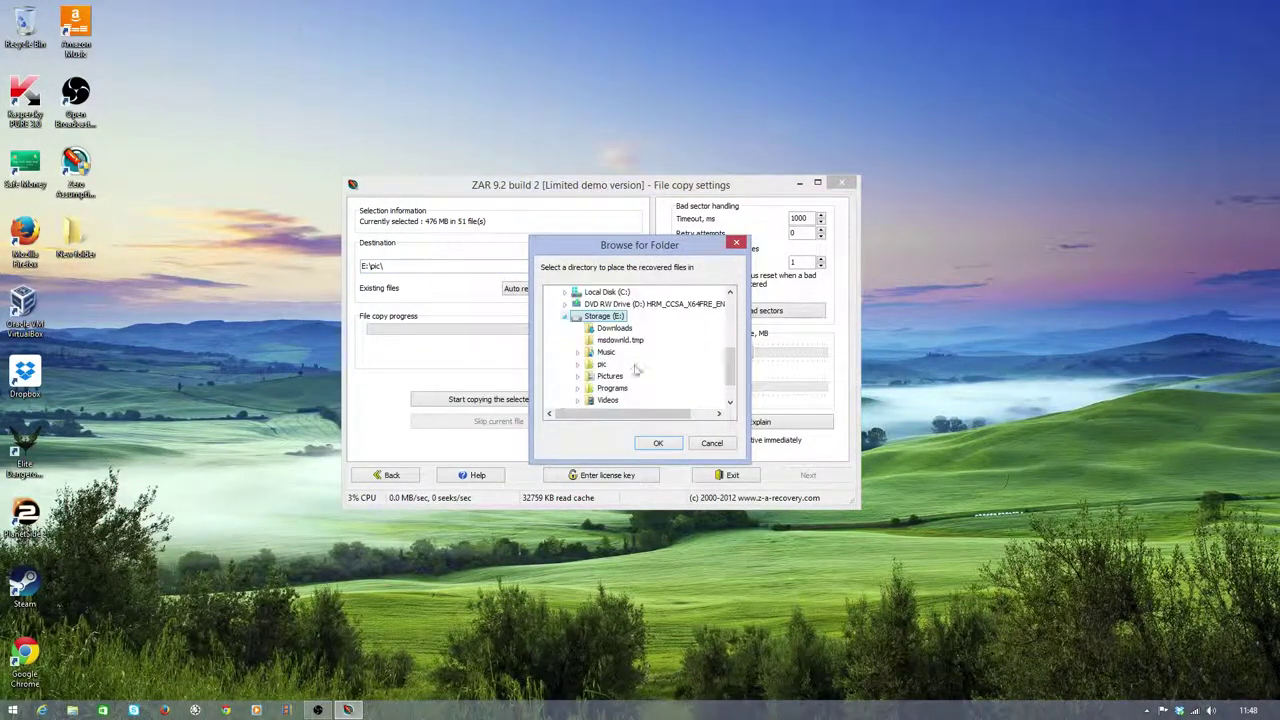
click(657, 442)
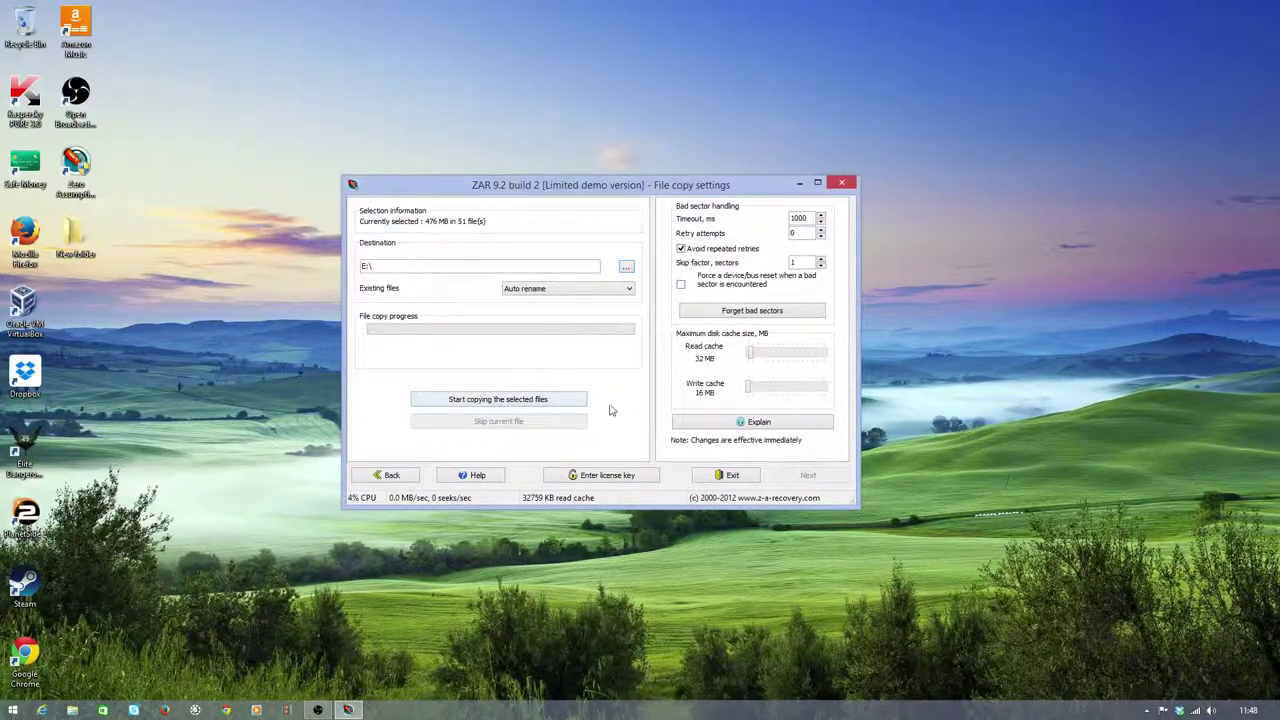
Step: Copy the 51 marked files to E:\ with the ZAR window maximized
click(459, 400)
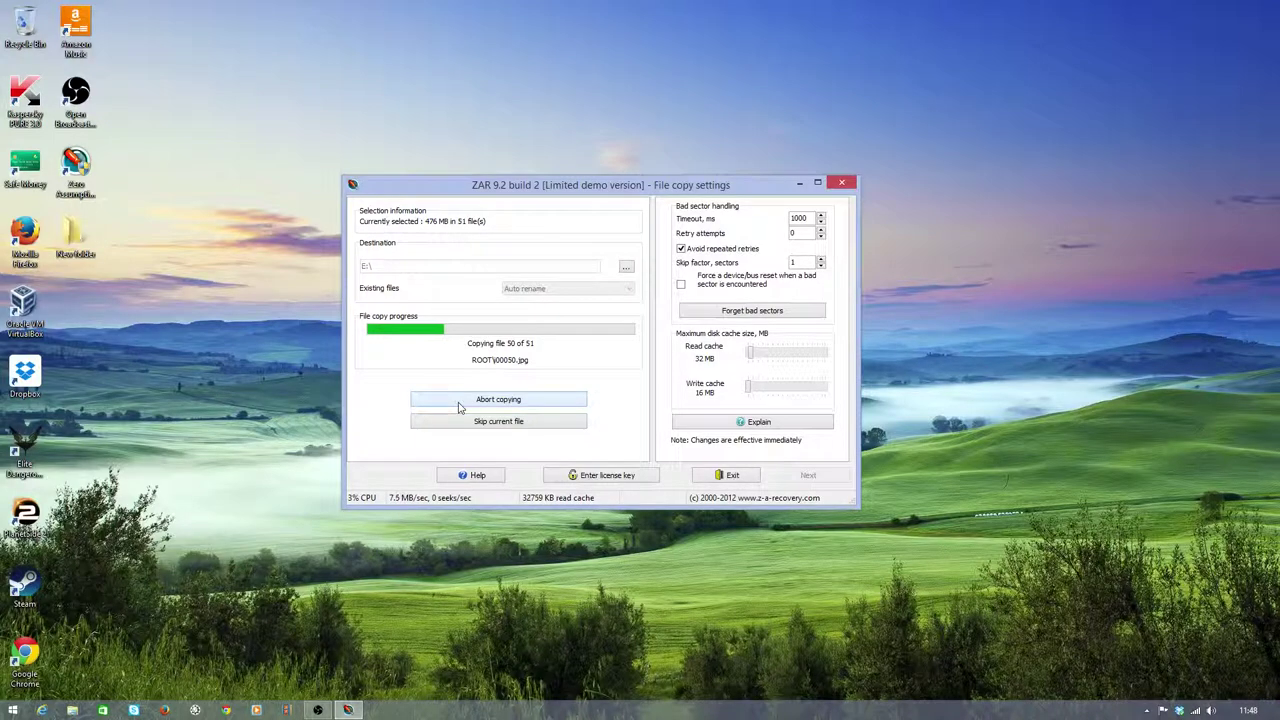
click(817, 183)
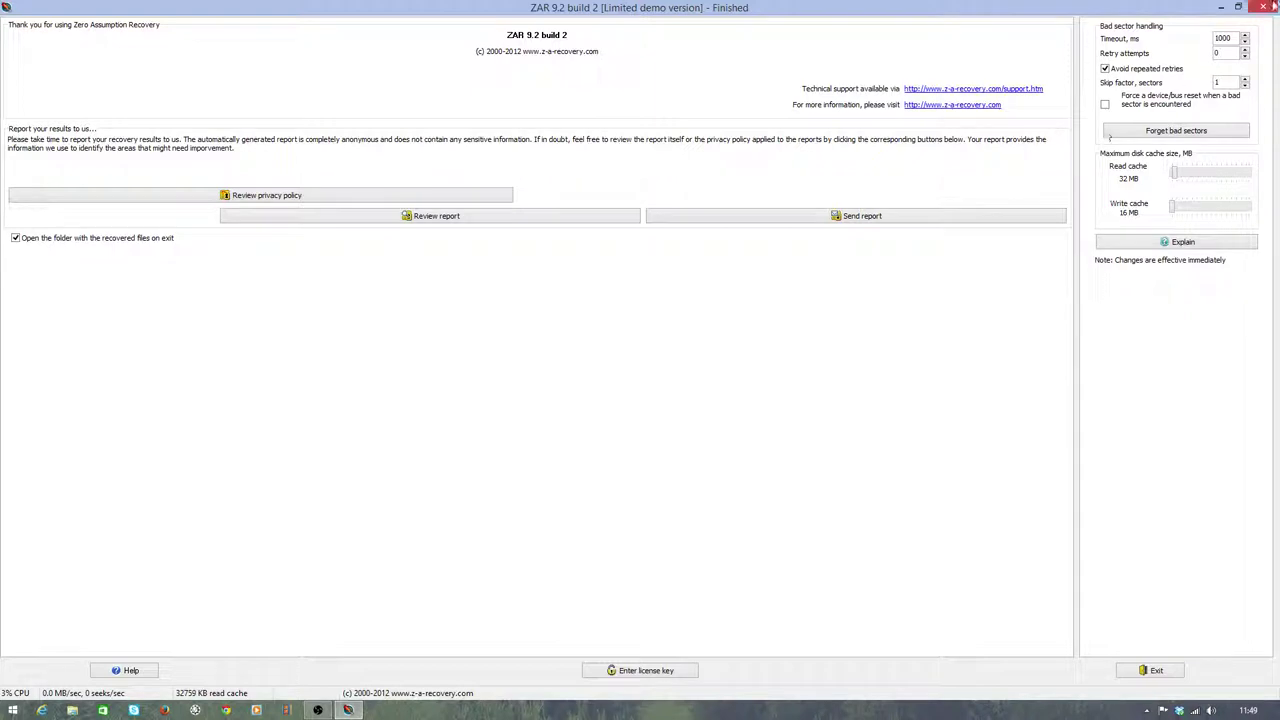
Step: Exit ZAR into a maximized Storage (E:) window and open a new This PC window
click(1264, 7)
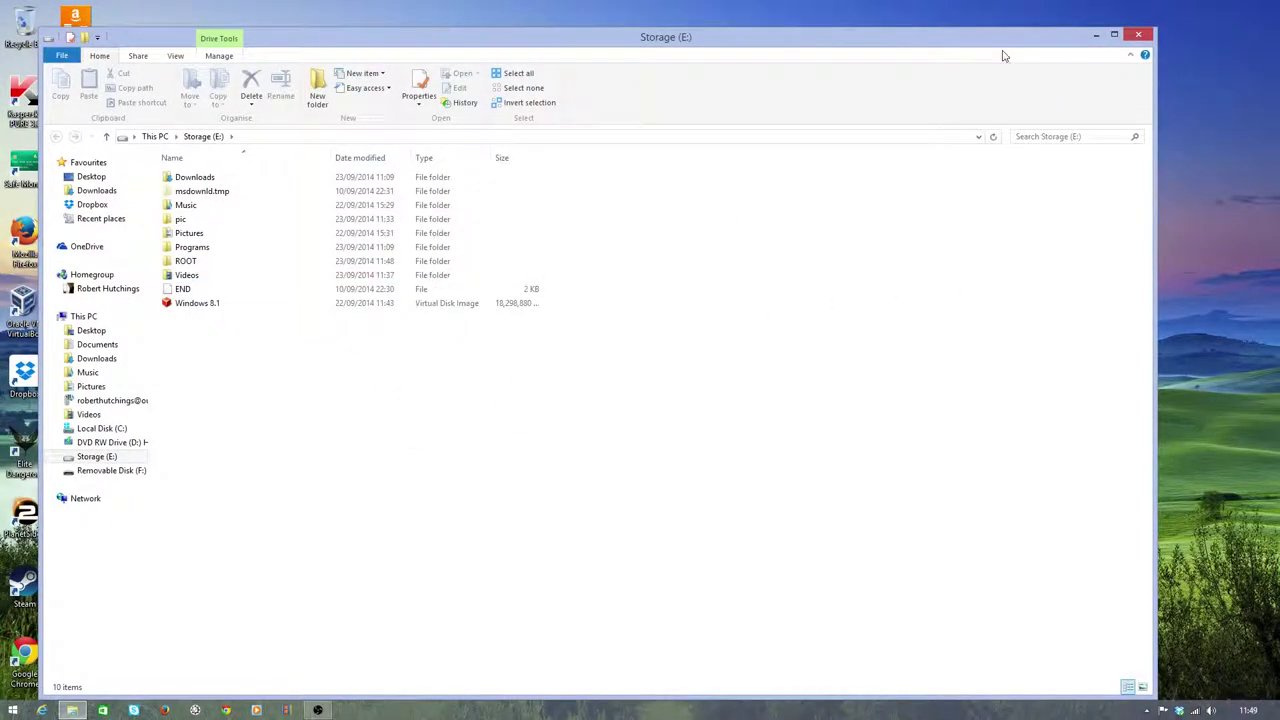
click(1114, 35)
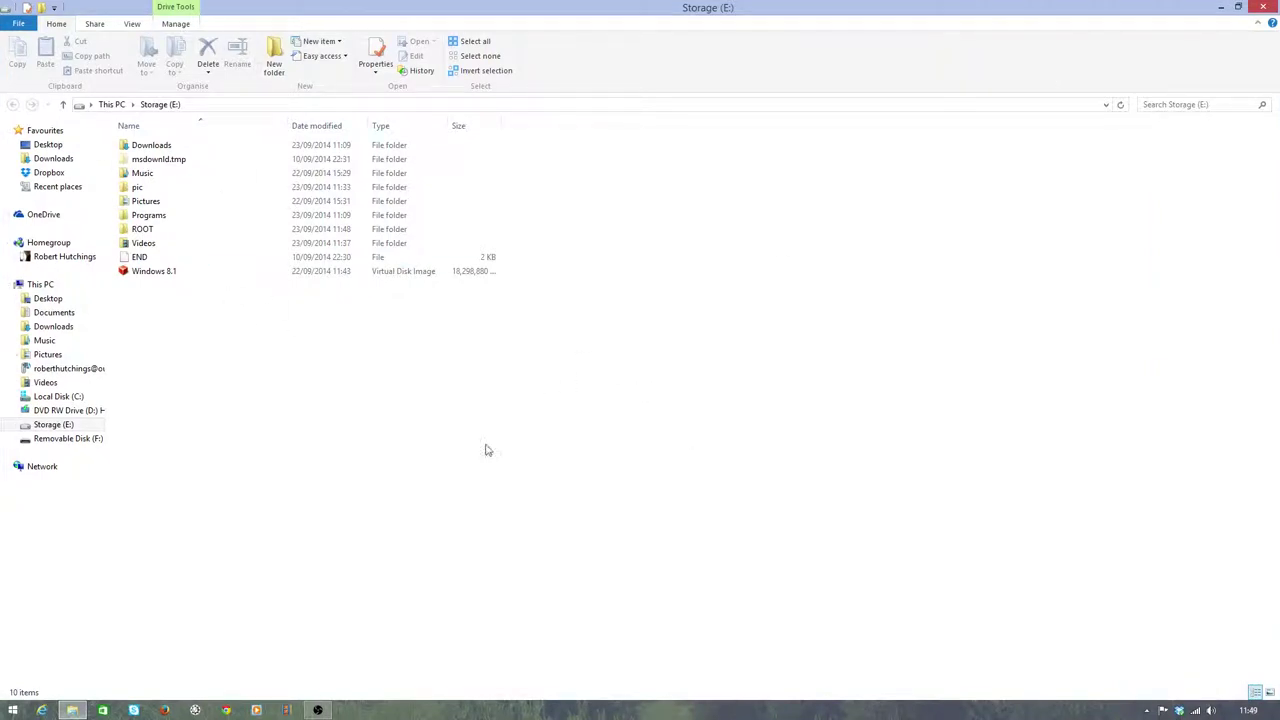
right_click(77, 710)
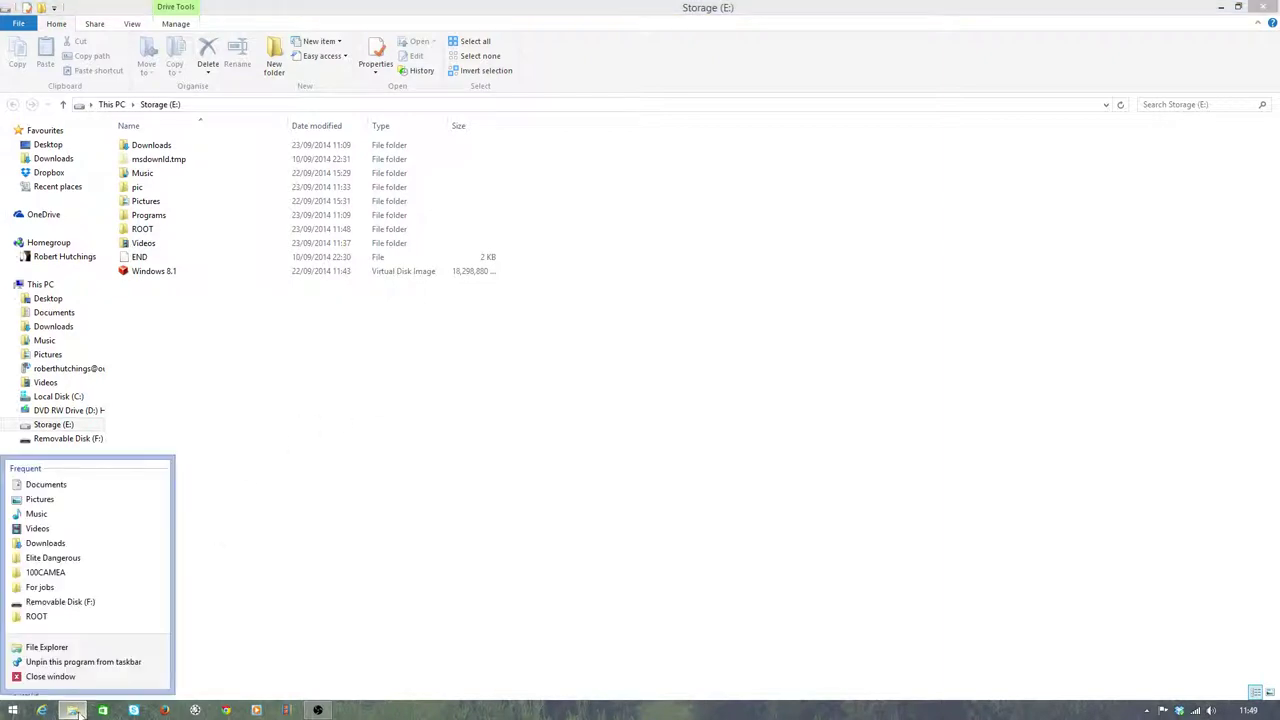
click(50, 650)
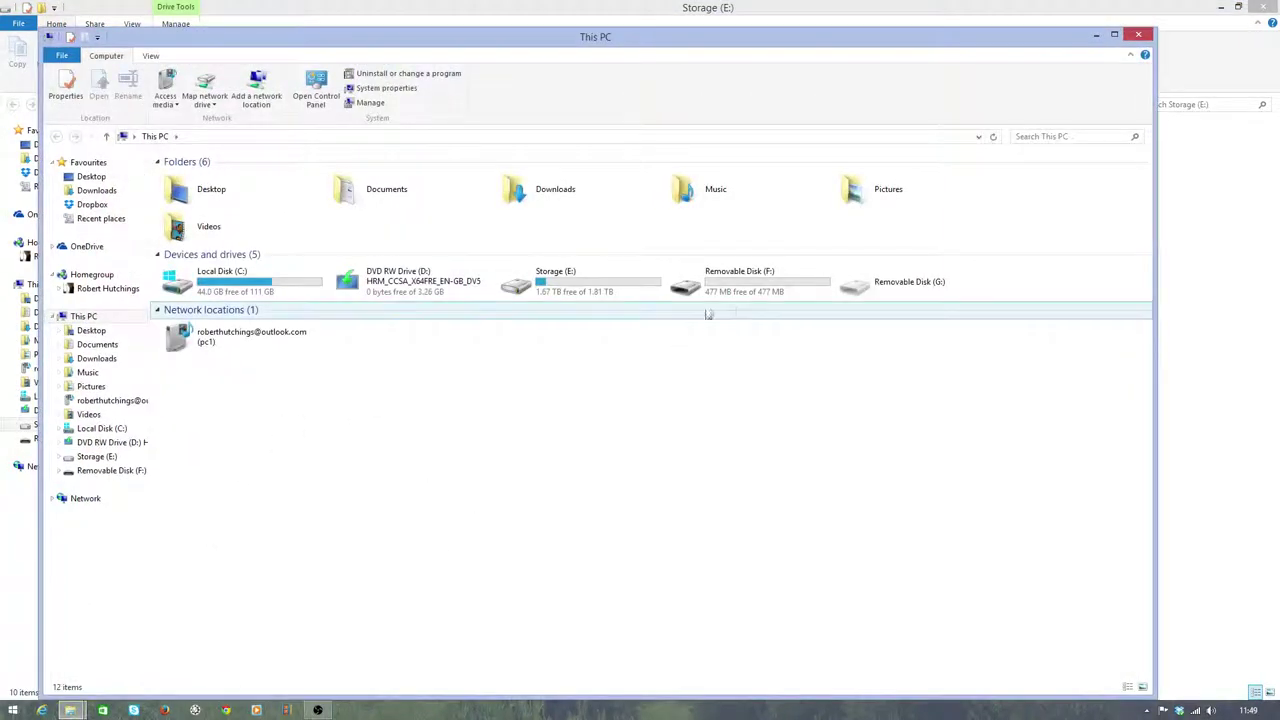
Step: Confirm Removable Disk (F:) is empty, then open E:\ROOT and photo i00000
click(749, 281)
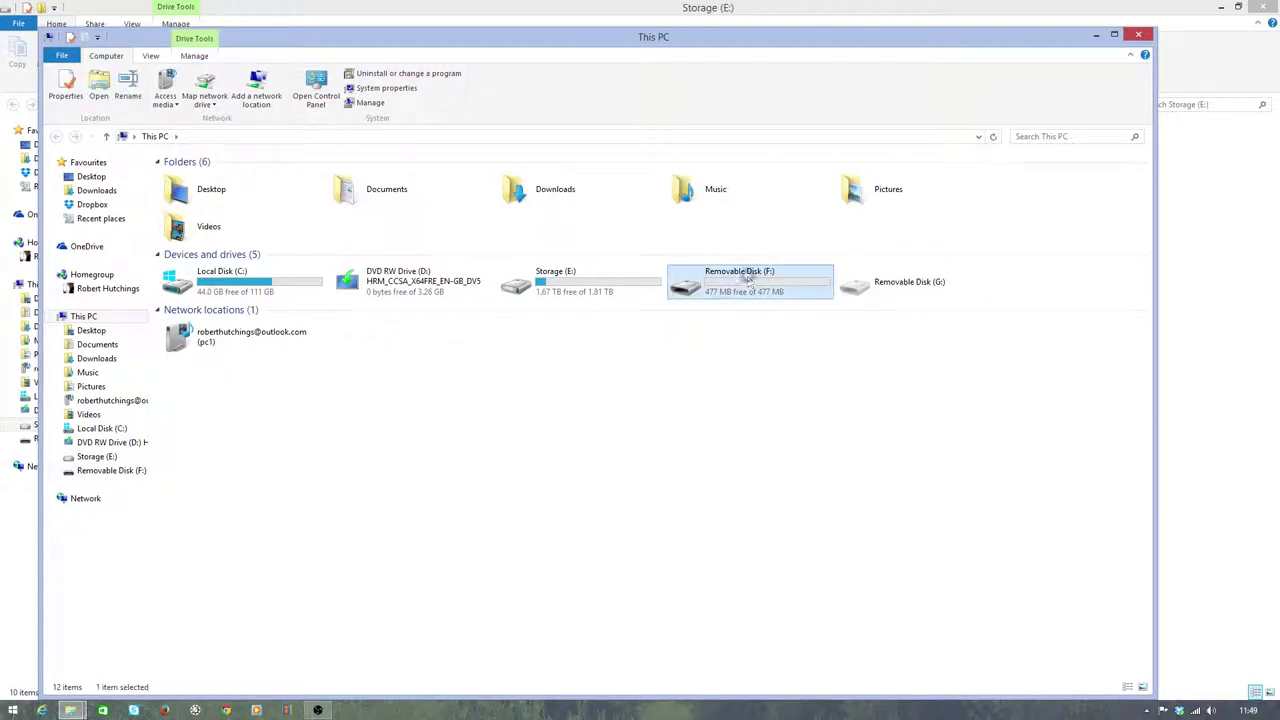
double_click(749, 281)
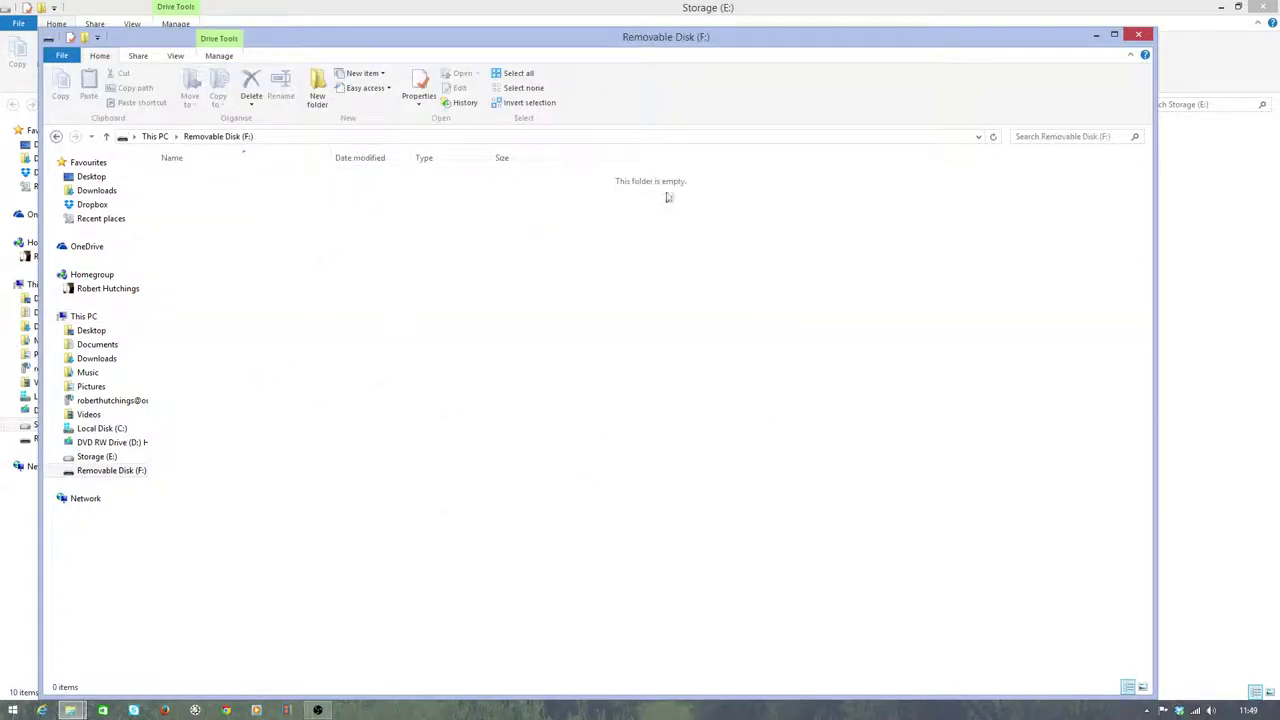
click(1136, 36)
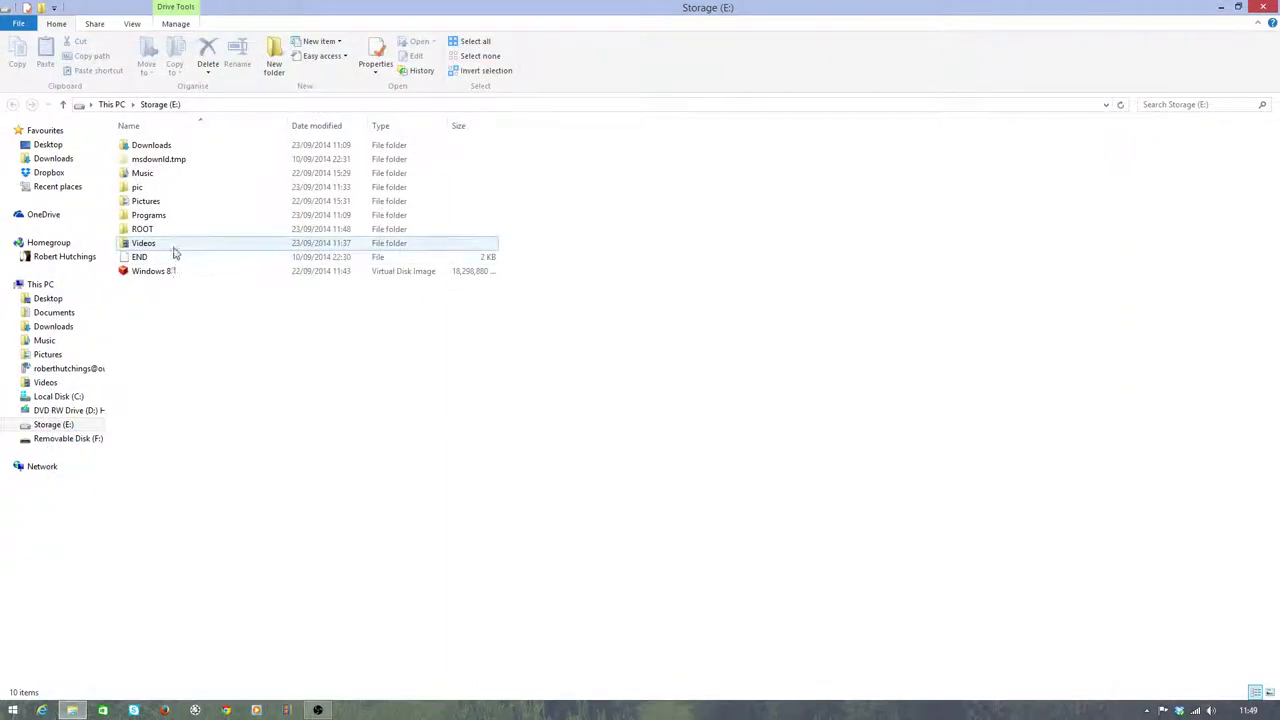
double_click(138, 230)
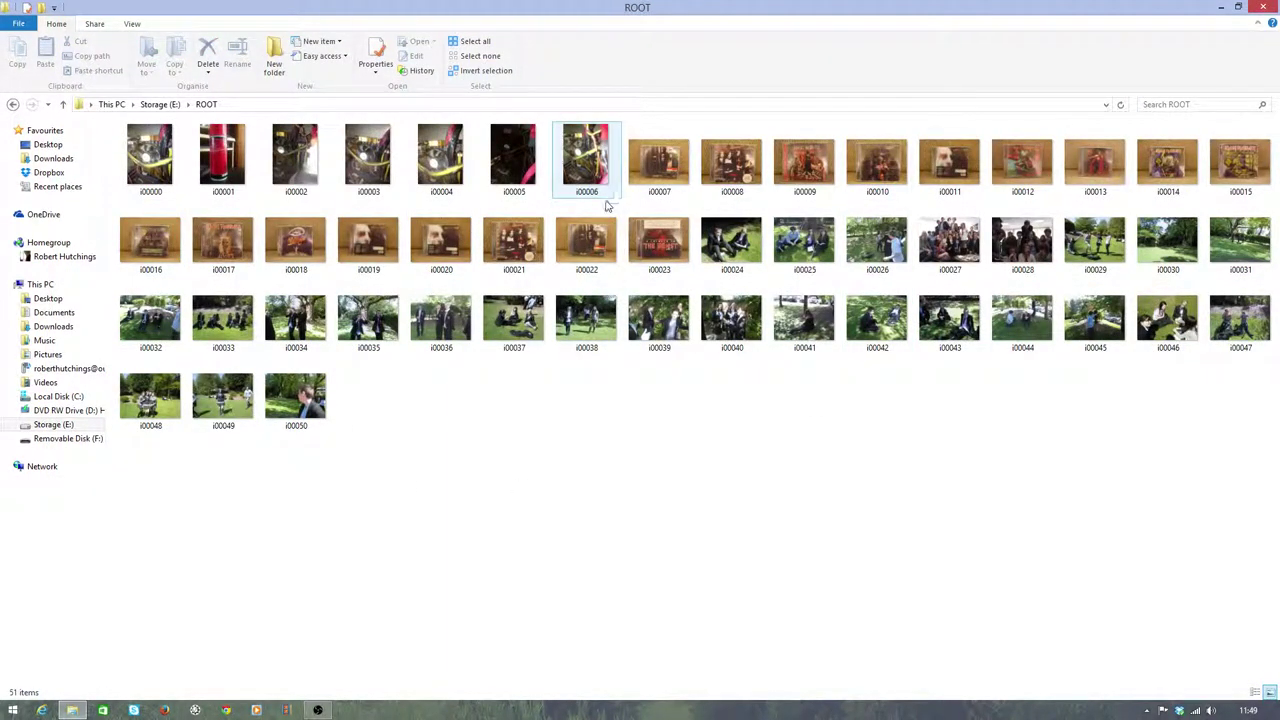
double_click(165, 171)
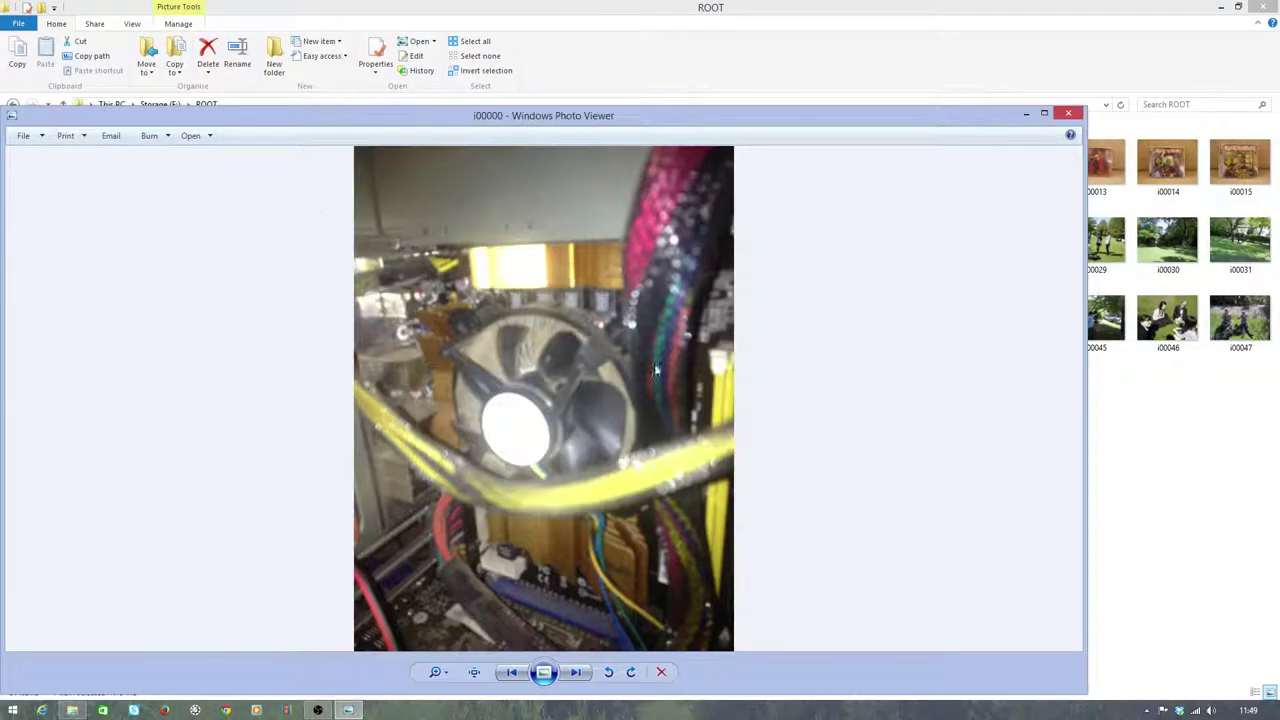
Step: Maximize Photo Viewer, browse photos i00003 and i00002, then close the viewer
click(1044, 113)
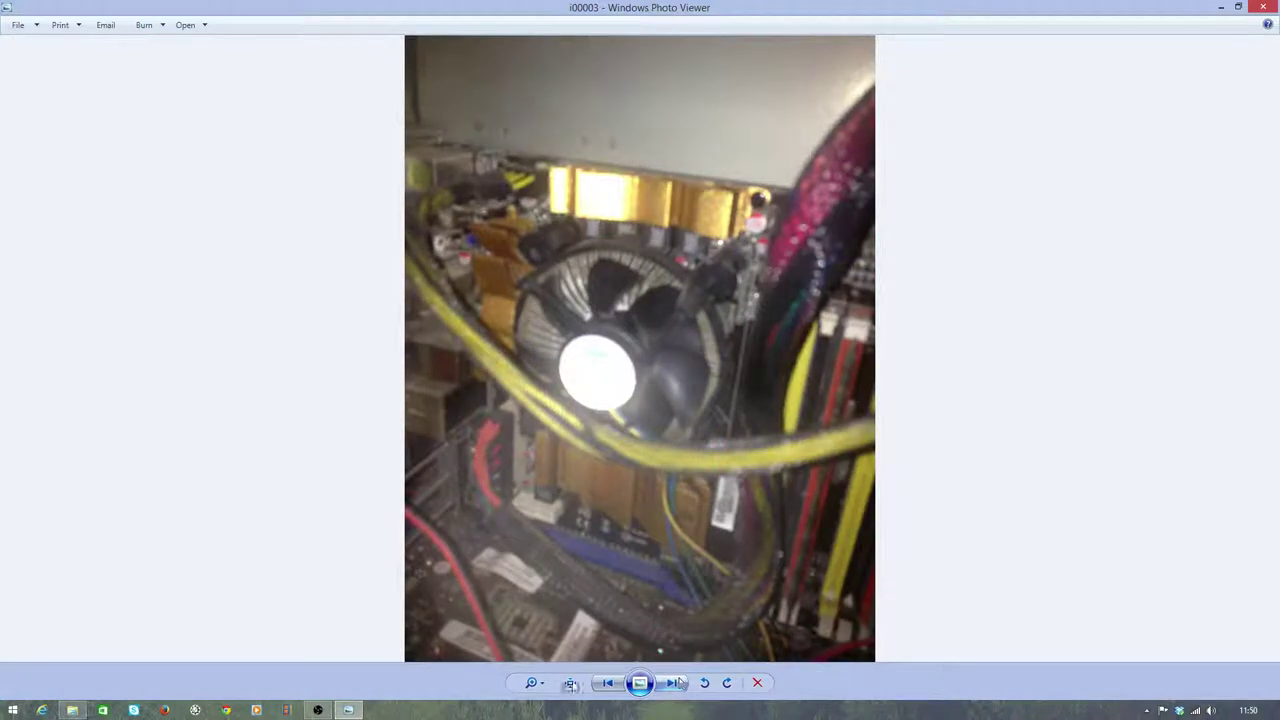
click(607, 682)
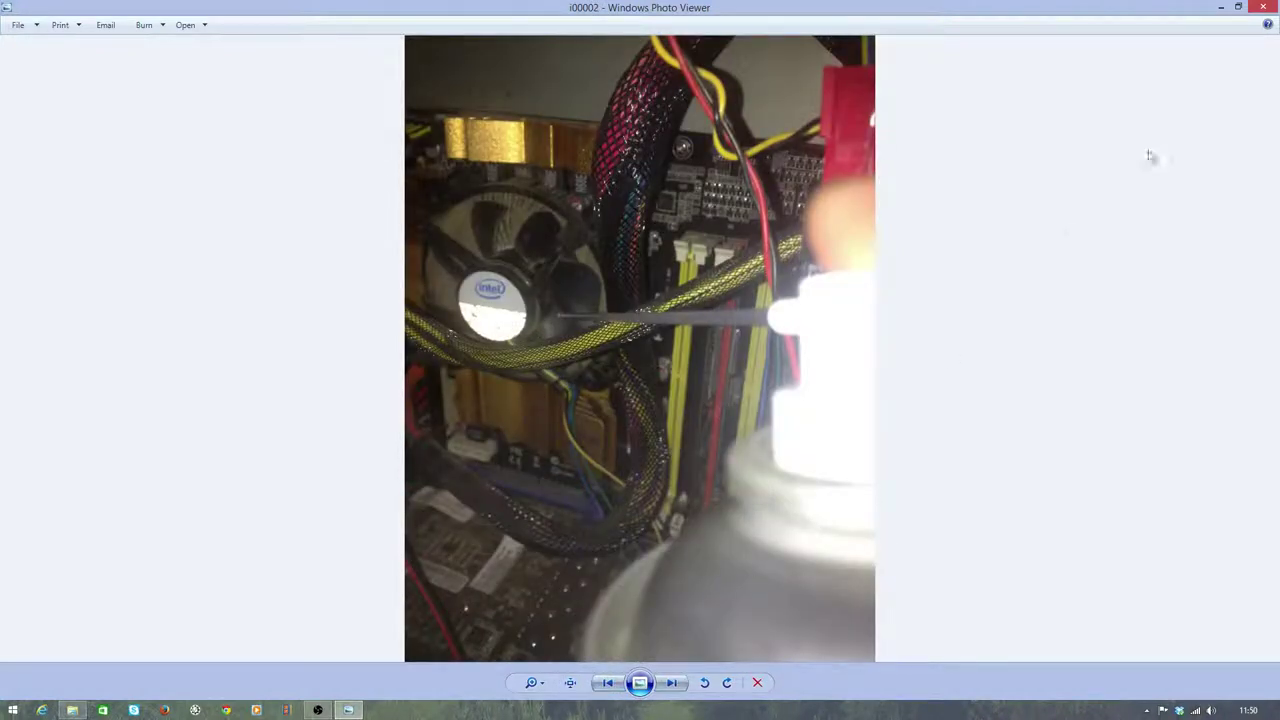
click(1265, 7)
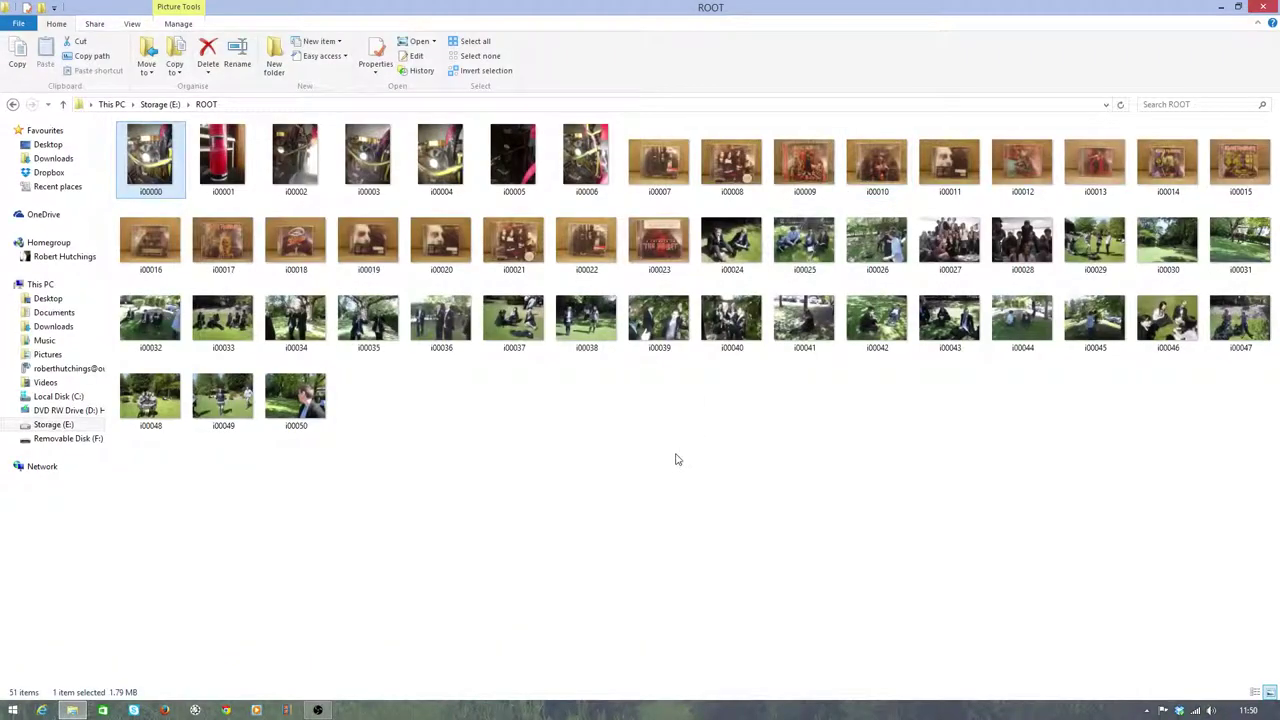